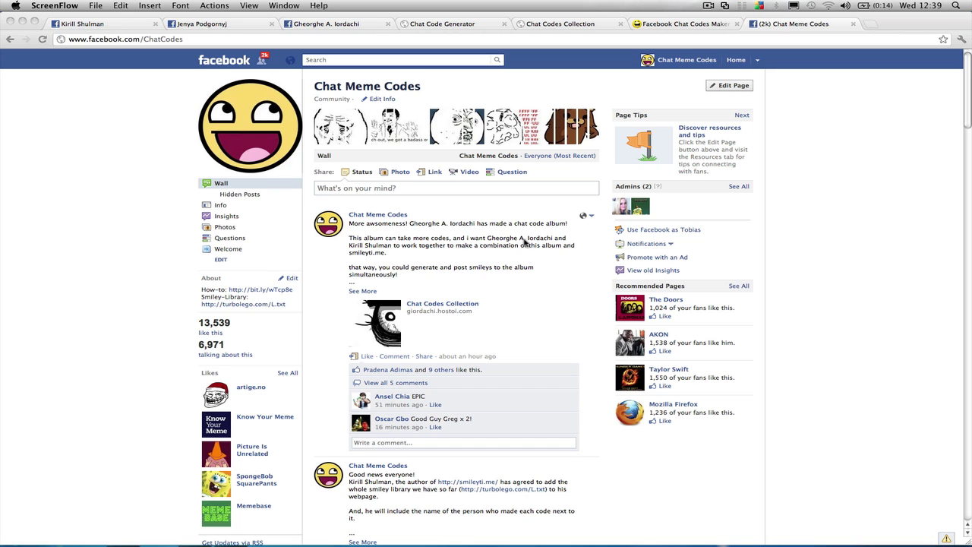
Switch from Chrome to the Windows virtual machine showing the You Mad profile
{"action": "key", "text": "super+Tab"}
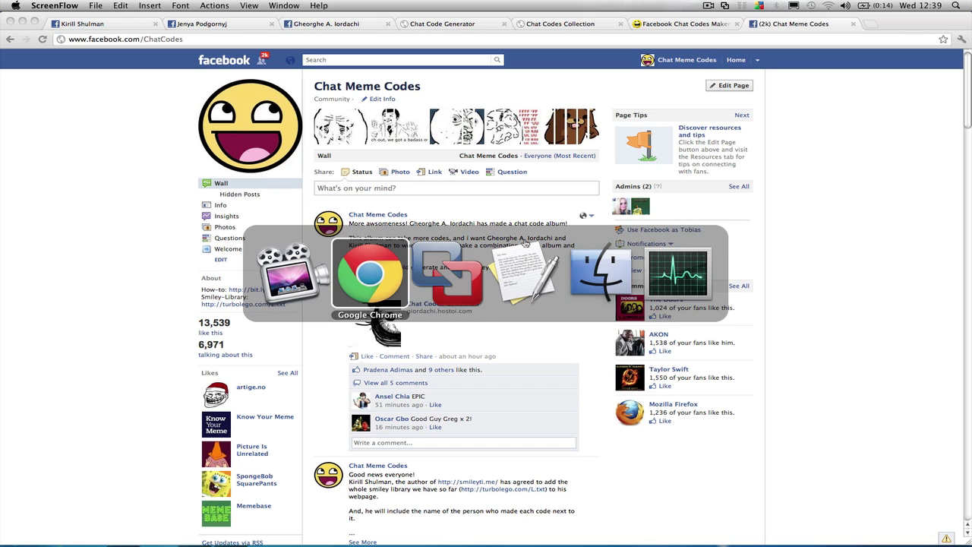
In the Windows VM, open a chat with an online friend from the sidebar
{"action": "key", "text": "super+Tab"}
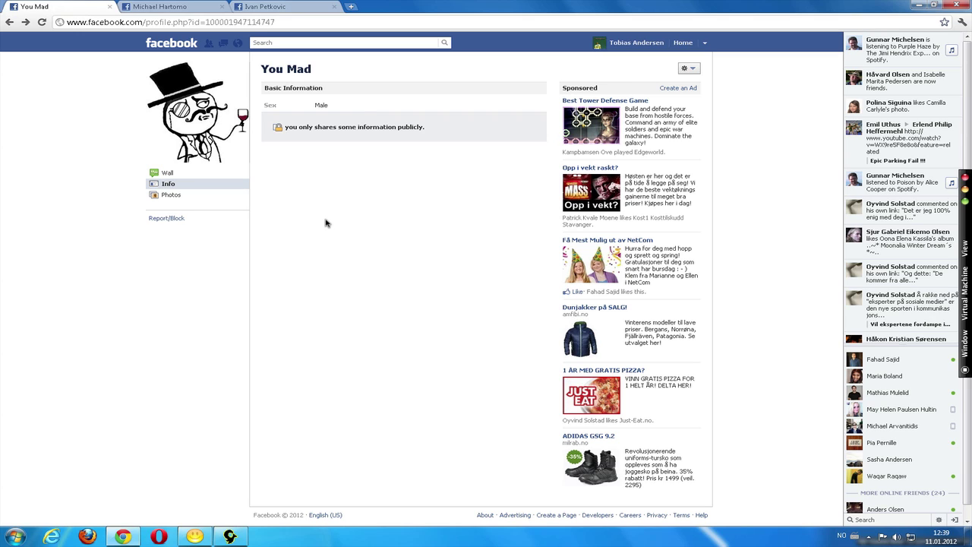
{"action": "left_click_drag", "start_coordinate": [275, 69], "coordinate": [343, 73]}
{"action": "left_click", "coordinate": [343, 72]}
{"action": "left_click", "coordinate": [888, 459]}
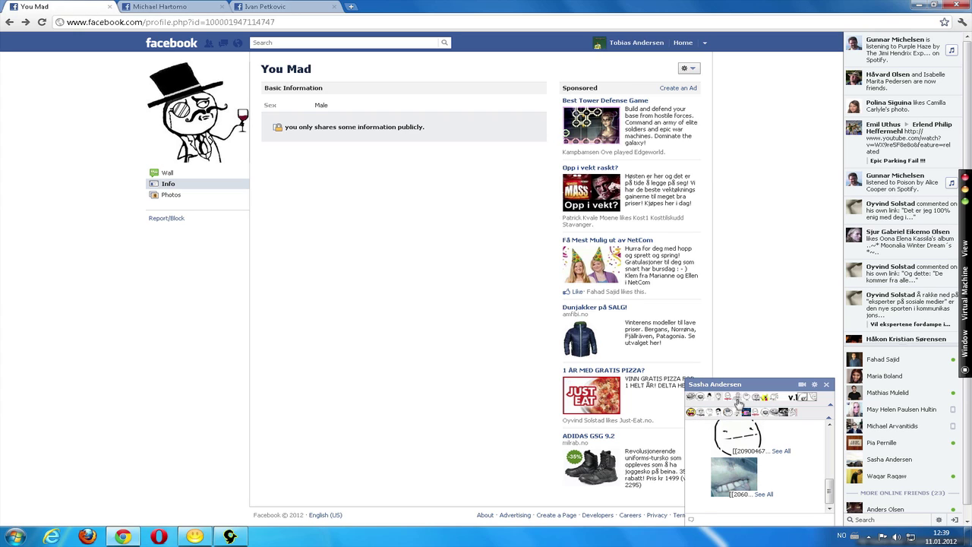
Send a Forever Alone face and a Me Gusta face as emoticon codes
{"action": "left_click", "coordinate": [730, 414]}
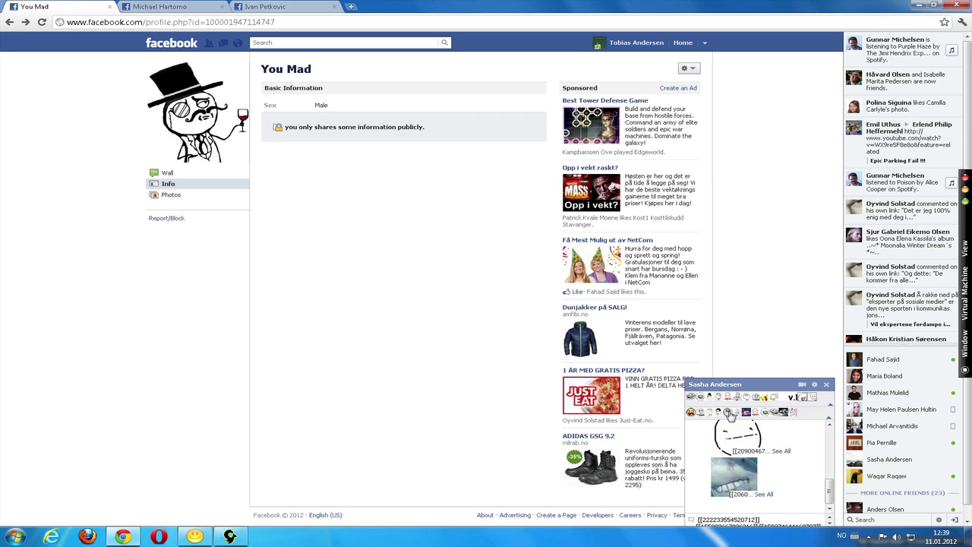
{"action": "key", "text": "Return"}
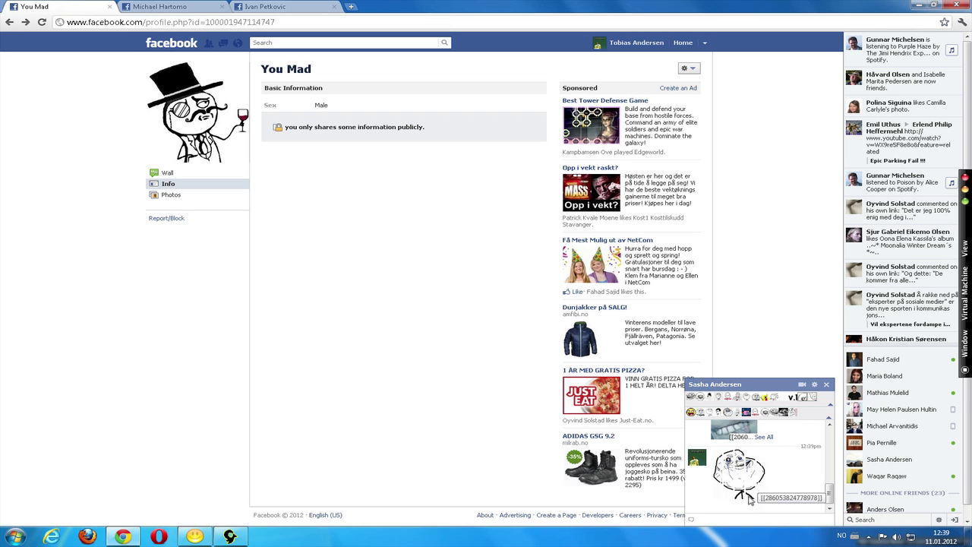
{"action": "left_click", "coordinate": [701, 401]}
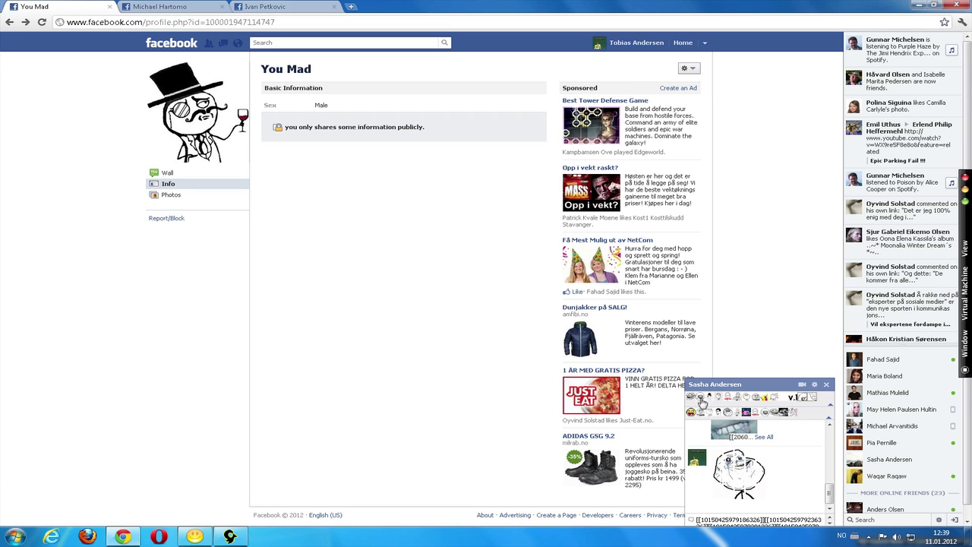
{"action": "key", "text": "Return"}
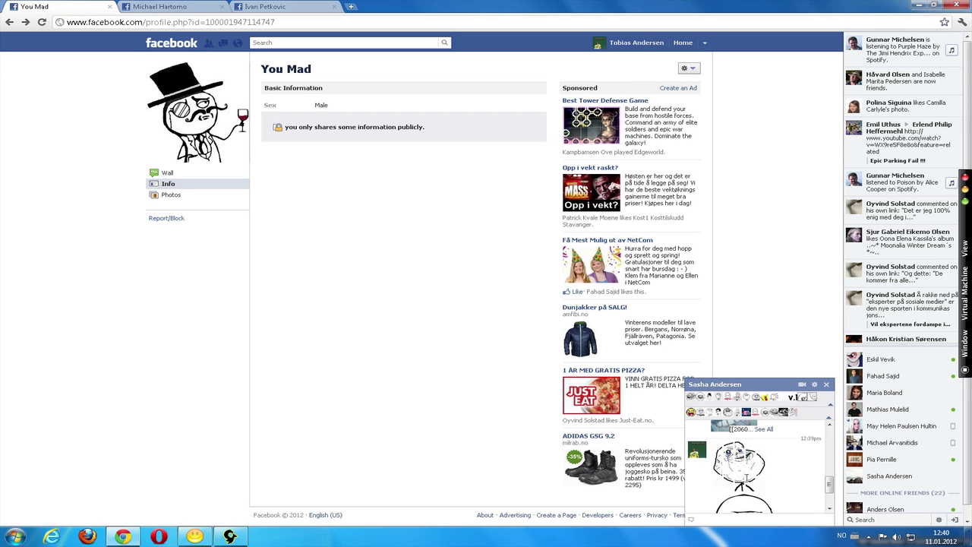
{"action": "scroll", "coordinate": [756, 453], "scroll_direction": "down", "scroll_amount": 2}
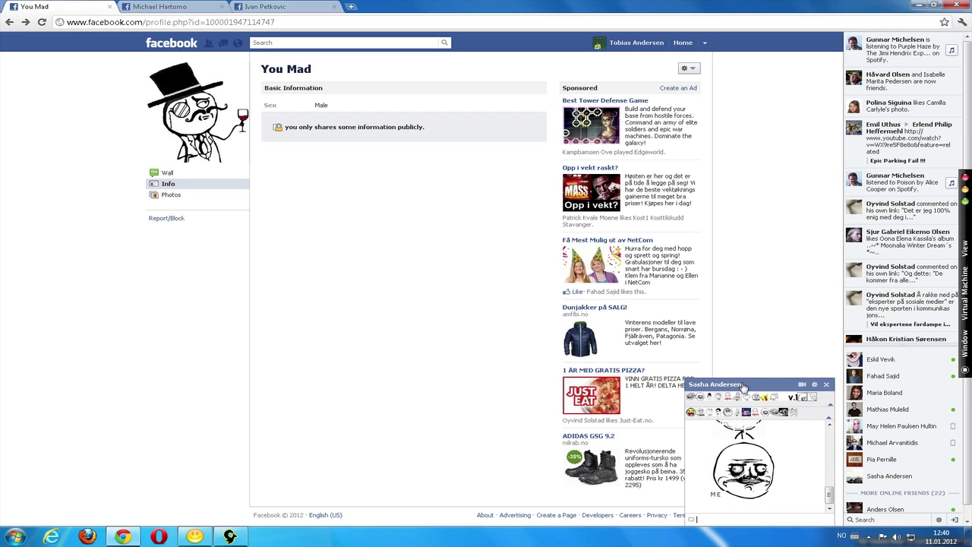
Generate the 4.Me Gusta (smaller version) code in Facebook Megen and send it in chat
{"action": "left_click", "coordinate": [741, 386]}
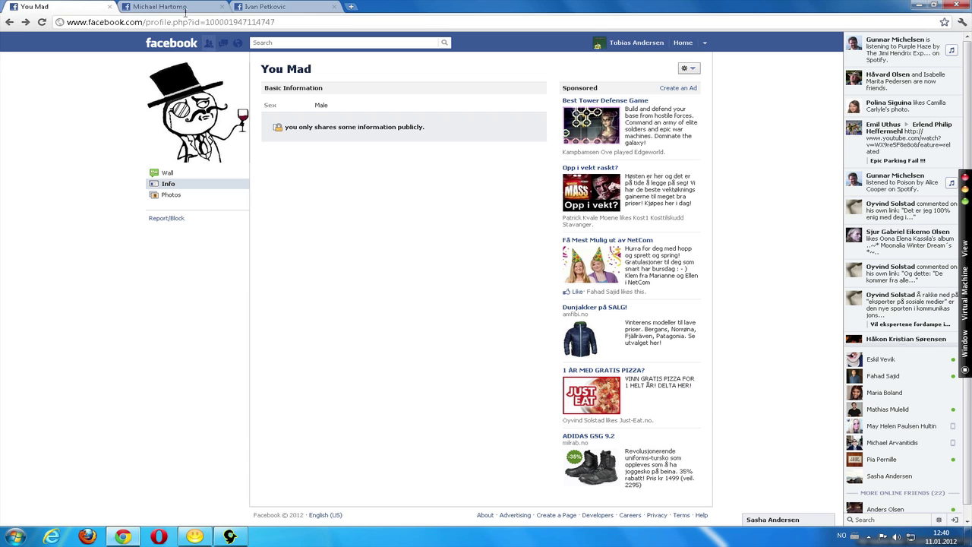
{"action": "left_click", "coordinate": [160, 7]}
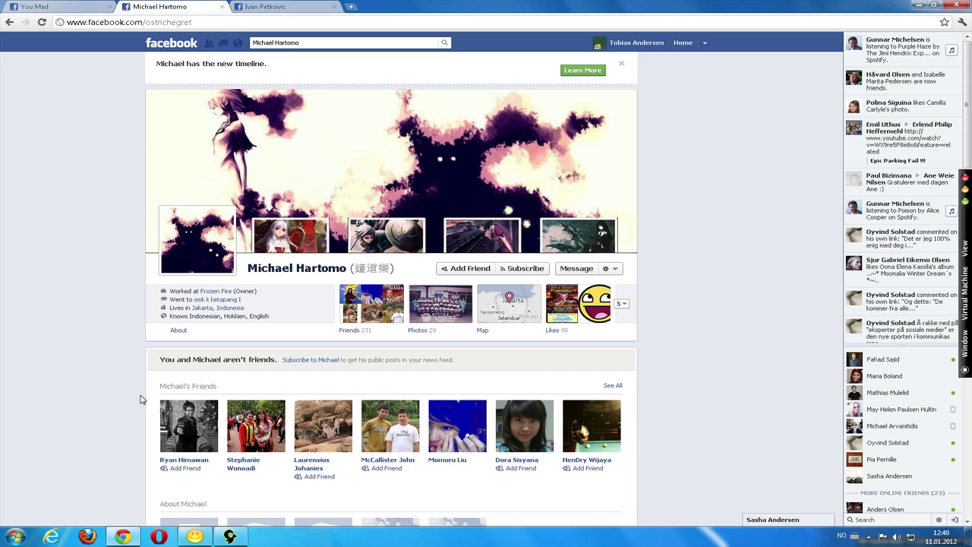
{"action": "left_click", "coordinate": [230, 537]}
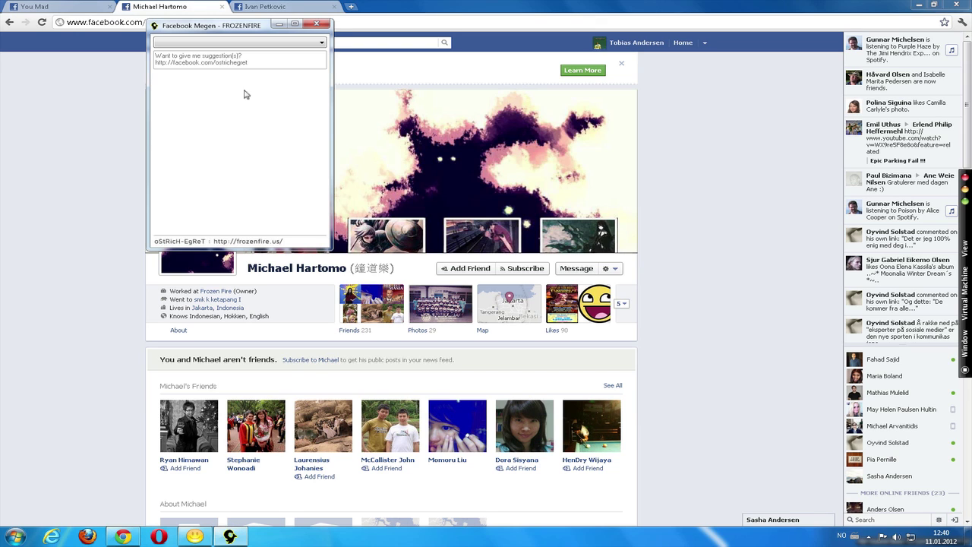
{"action": "left_click_drag", "start_coordinate": [254, 25], "coordinate": [172, 99]}
{"action": "left_click", "coordinate": [145, 114]}
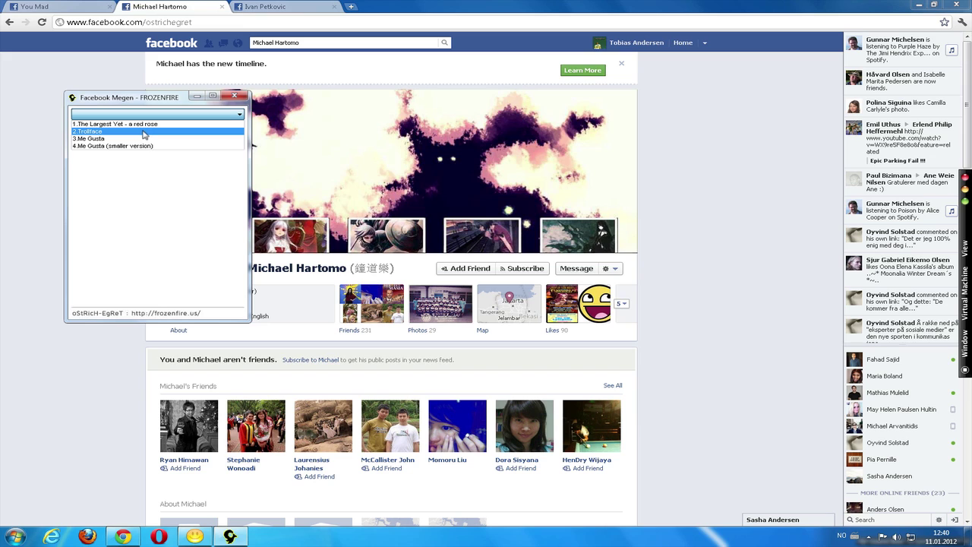
{"action": "left_click", "coordinate": [141, 145]}
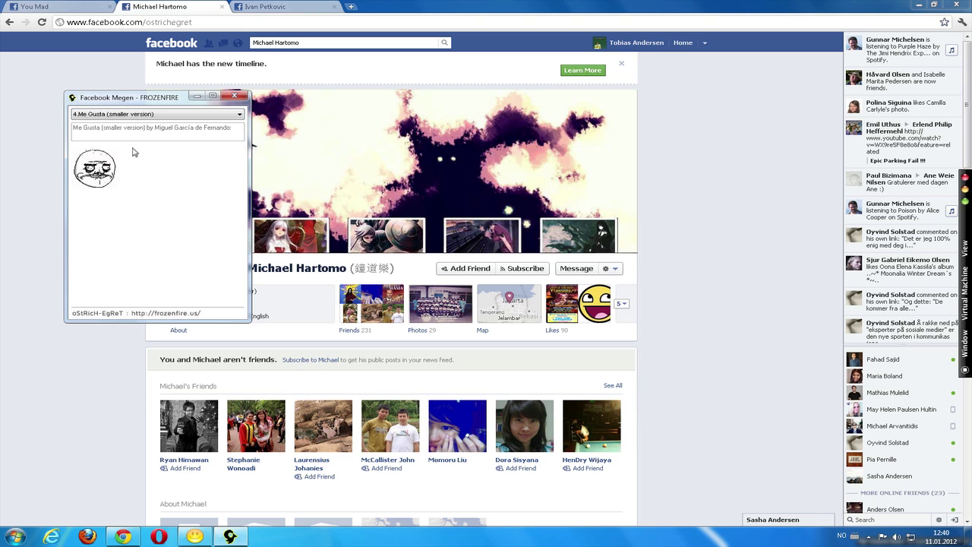
{"action": "left_click", "coordinate": [775, 522]}
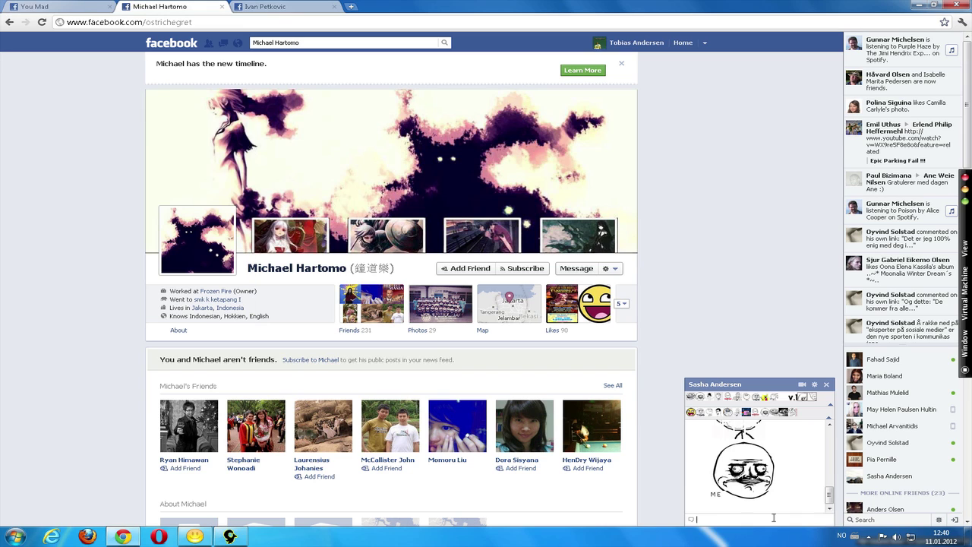
{"action": "key", "text": "Return"}
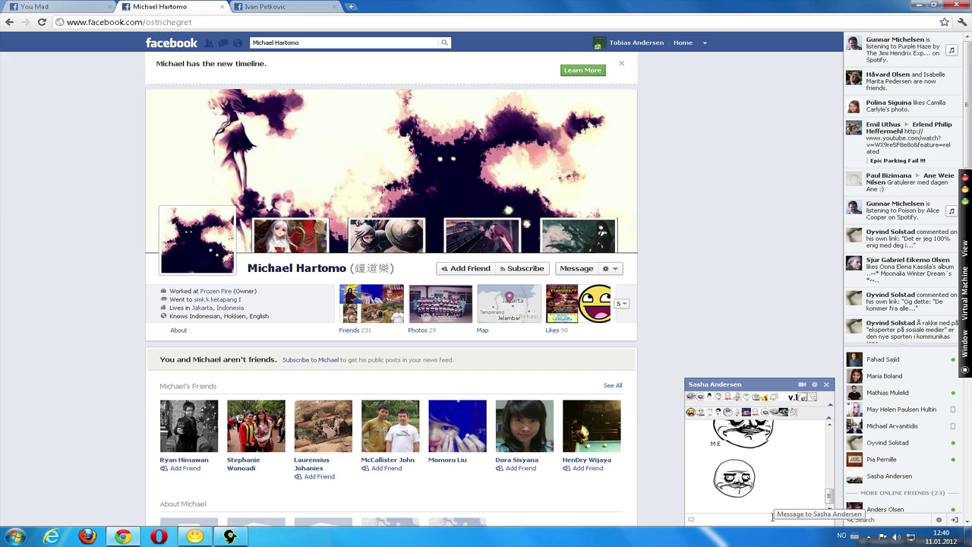
Paste the 2.Trollface code from Megen into the chat and send it
{"action": "left_click", "coordinate": [231, 537]}
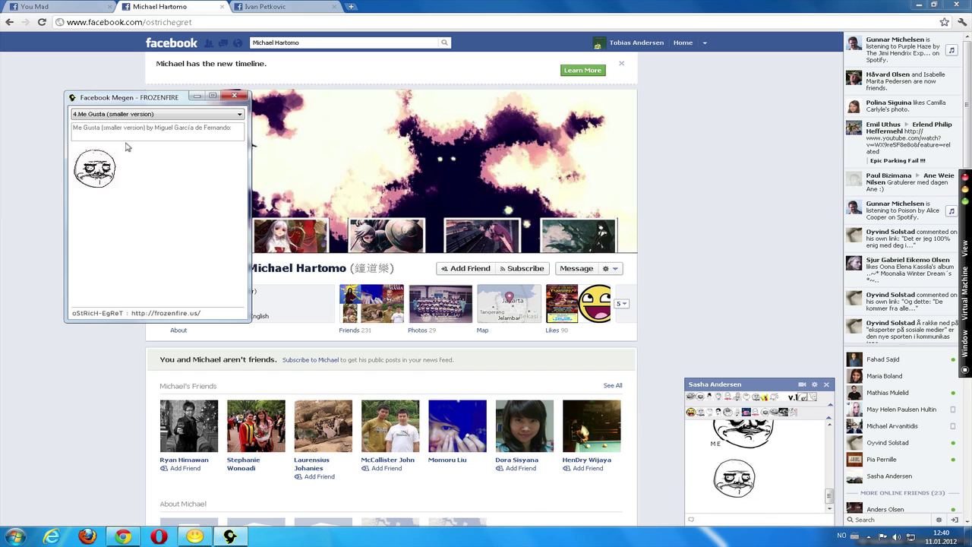
{"action": "left_click", "coordinate": [149, 116]}
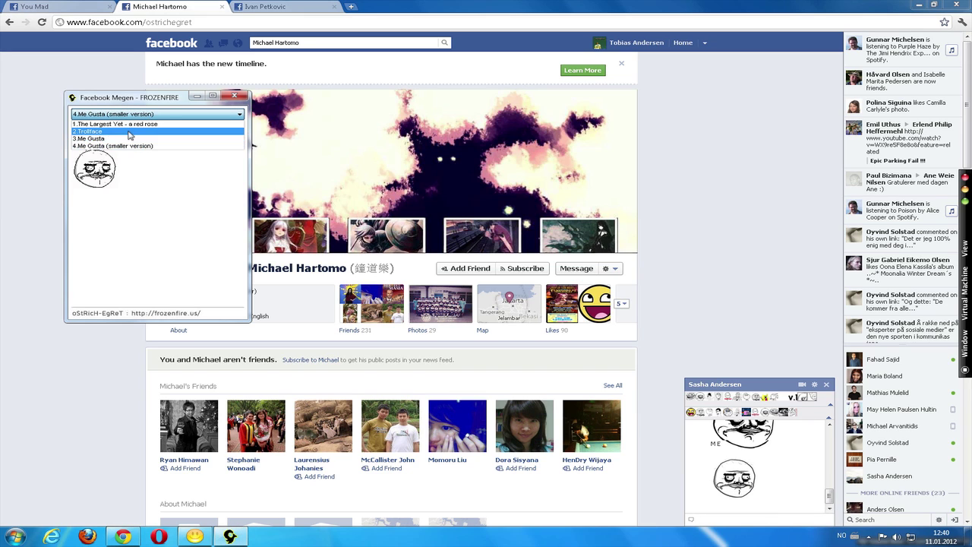
{"action": "left_click", "coordinate": [129, 133]}
{"action": "left_click", "coordinate": [712, 514]}
{"action": "key", "text": "ctrl+v"}
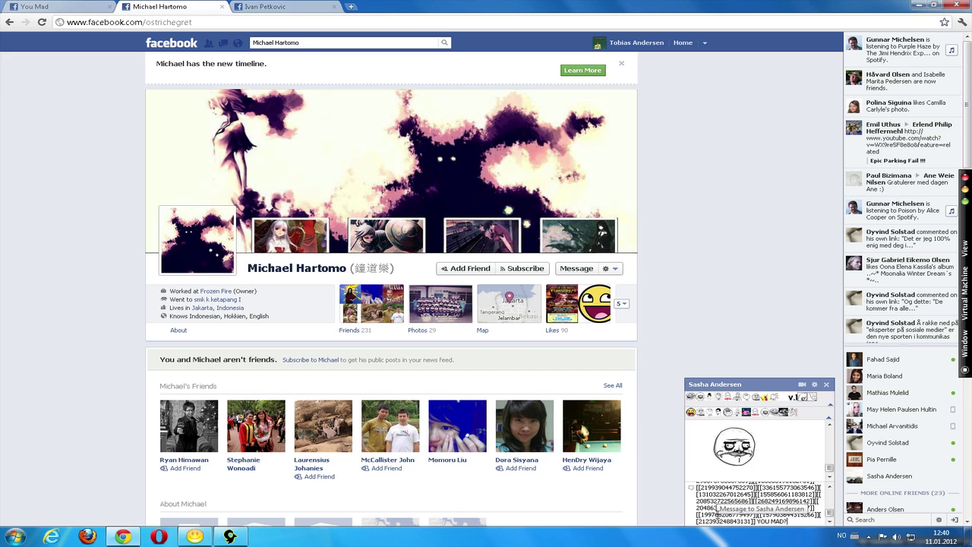
{"action": "key", "text": "Return"}
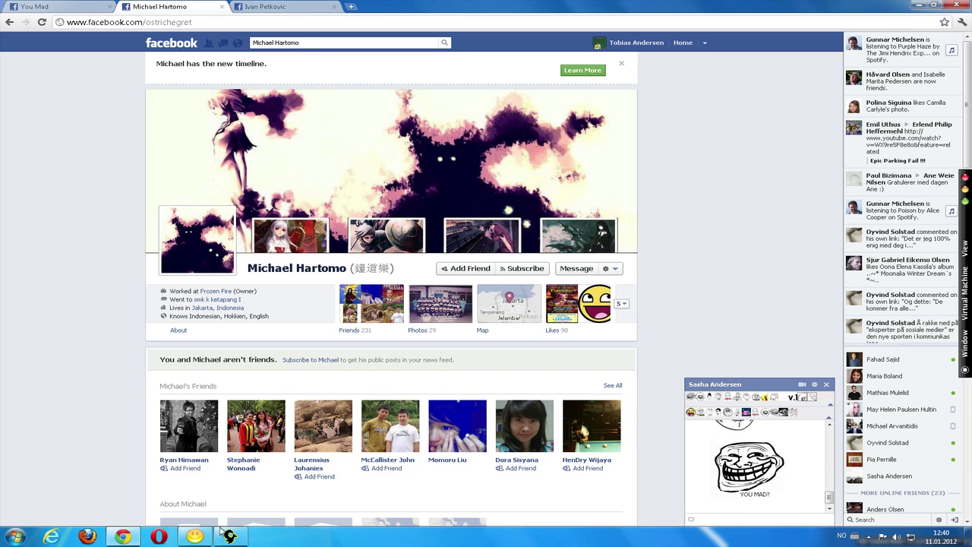
Select and copy the FFUU rage face code in FB Meme Code Generator
{"action": "left_click", "coordinate": [280, 6]}
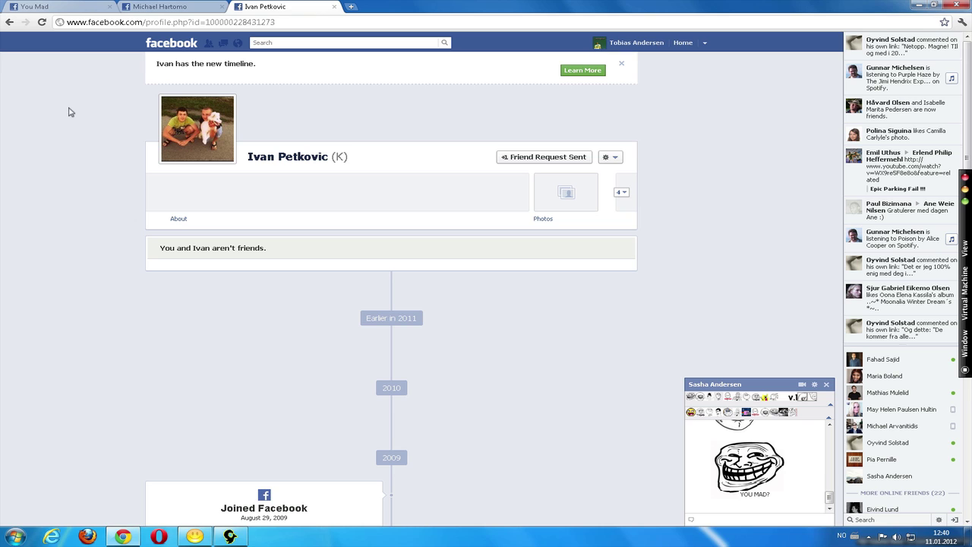
{"action": "left_click", "coordinate": [195, 537]}
{"action": "mouse_move", "coordinate": [685, 41]}
{"action": "left_mouse_down"}
{"action": "mouse_move", "coordinate": [408, 56]}
{"action": "mouse_move", "coordinate": [407, 69]}
{"action": "left_mouse_up"}
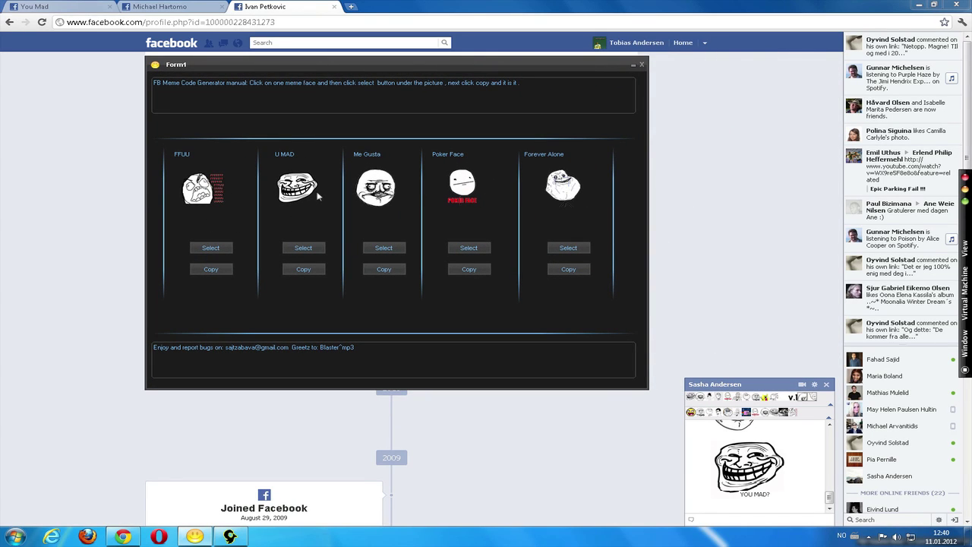
{"action": "left_click", "coordinate": [206, 271]}
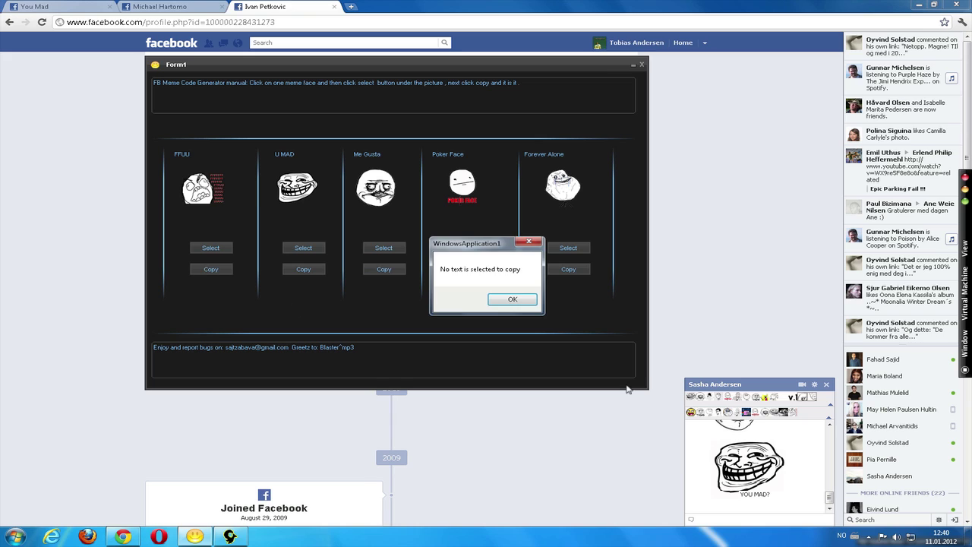
{"action": "left_click", "coordinate": [520, 299]}
{"action": "left_click", "coordinate": [212, 248]}
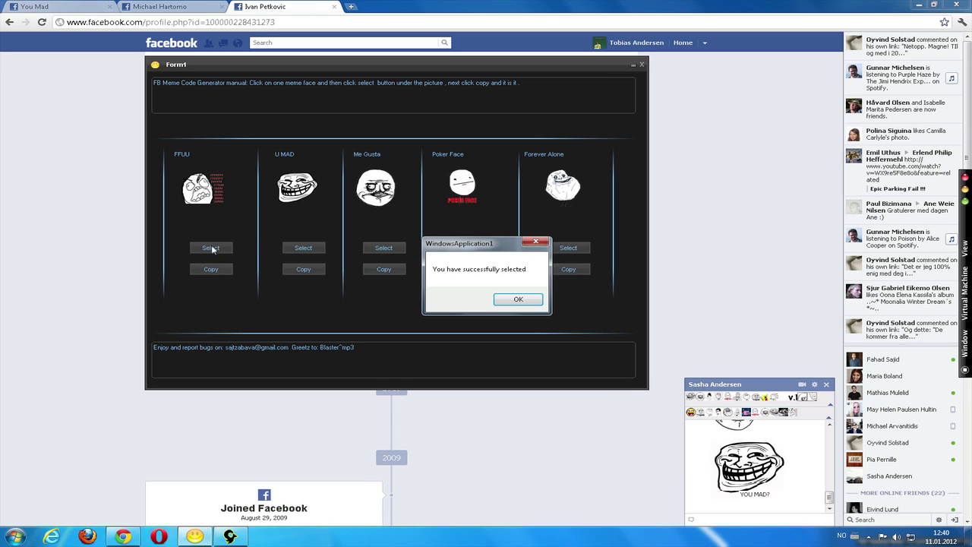
{"action": "left_click", "coordinate": [524, 300]}
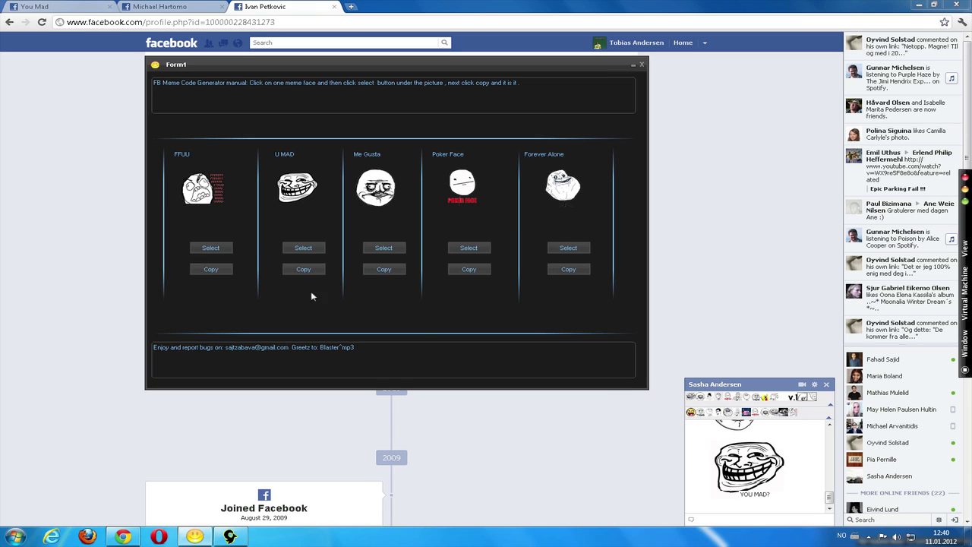
Paste and send the FFUU code in chat, then reopen the generator window
{"action": "left_click", "coordinate": [708, 518]}
{"action": "key", "text": "ctrl+v"}
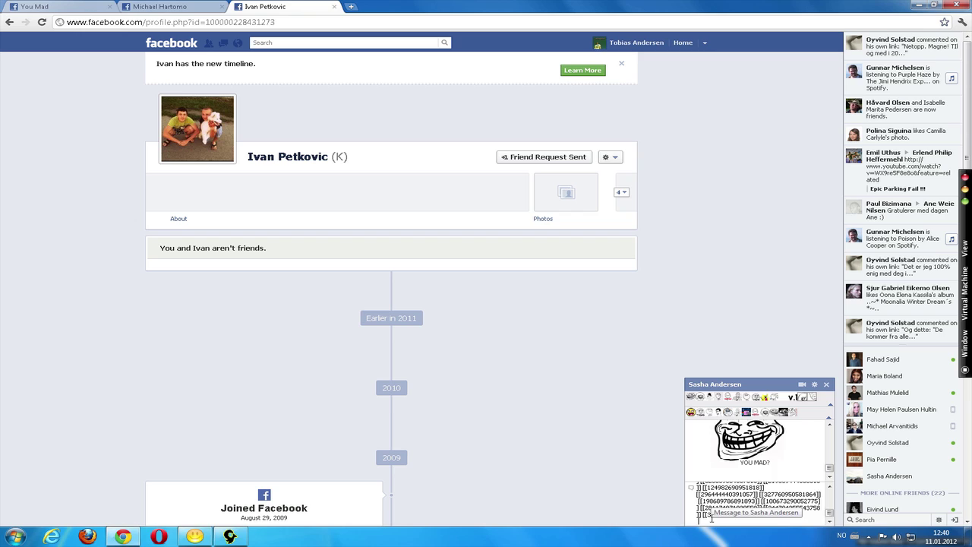
{"action": "key", "text": "Return"}
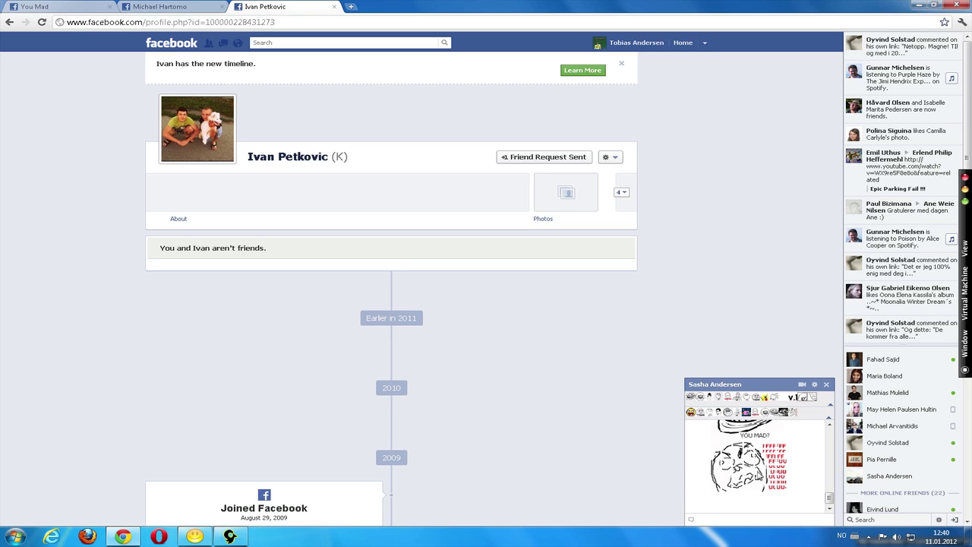
{"action": "left_click", "coordinate": [195, 536]}
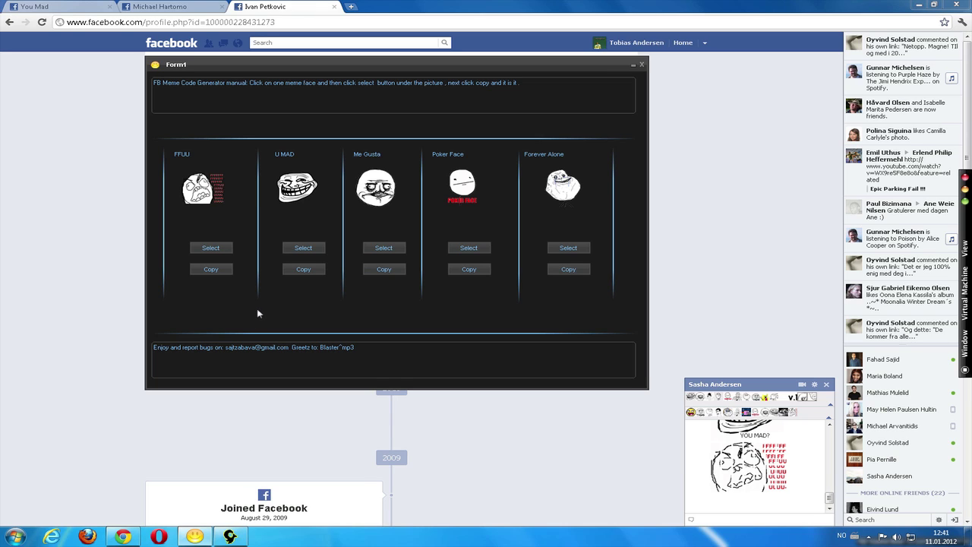
{"action": "left_click_drag", "start_coordinate": [376, 65], "coordinate": [338, 100]}
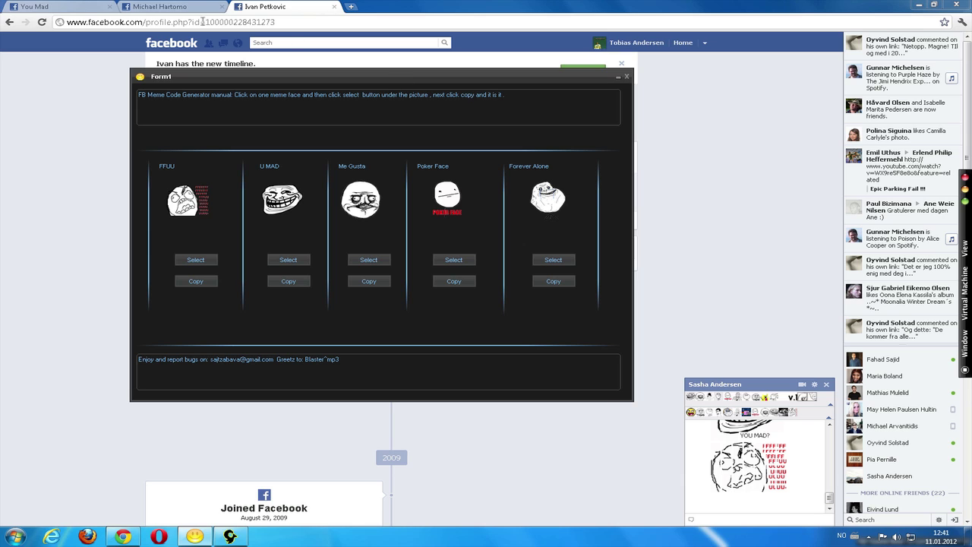
Cycle through the You Mad and other profile tabs, then return to Chrome's Chat Meme Codes page
{"action": "left_click", "coordinate": [91, 6]}
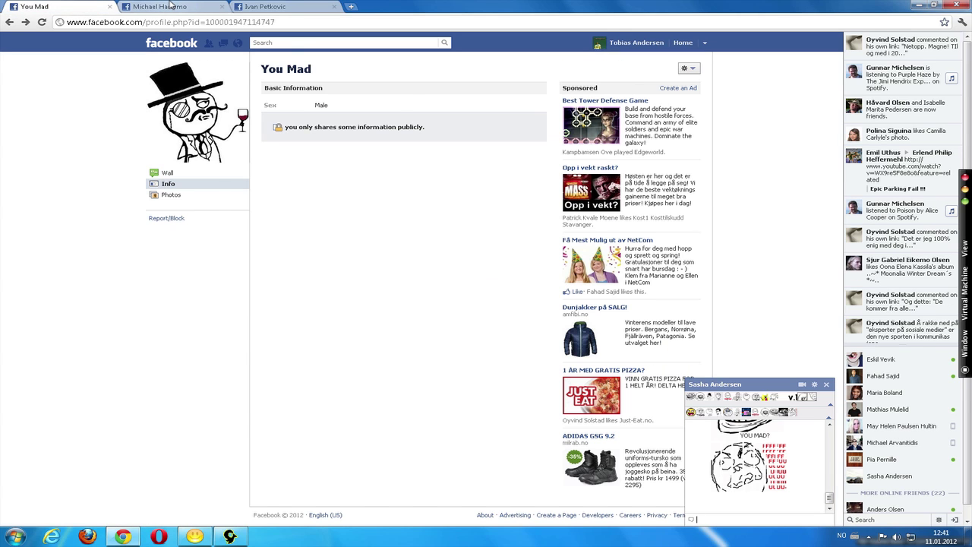
{"action": "left_click", "coordinate": [170, 6]}
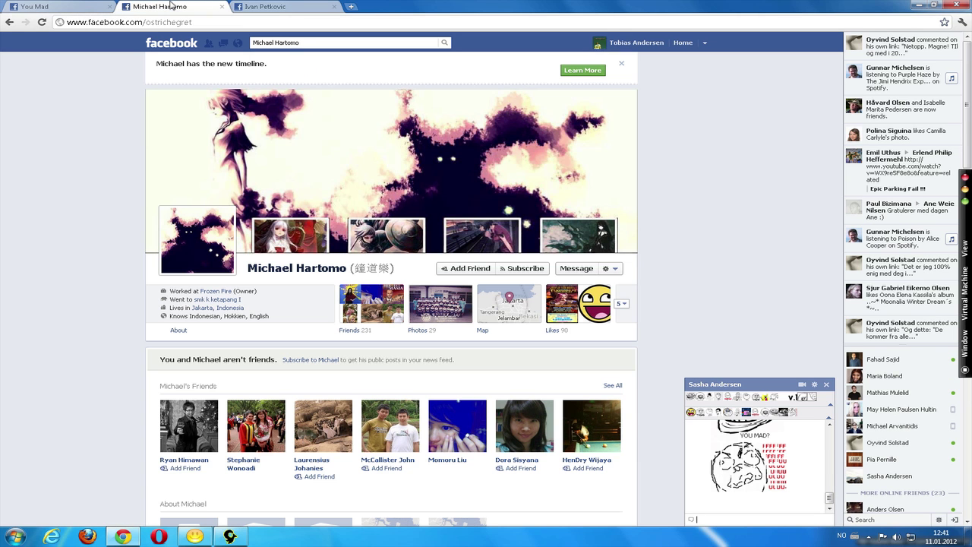
{"action": "left_click", "coordinate": [270, 6]}
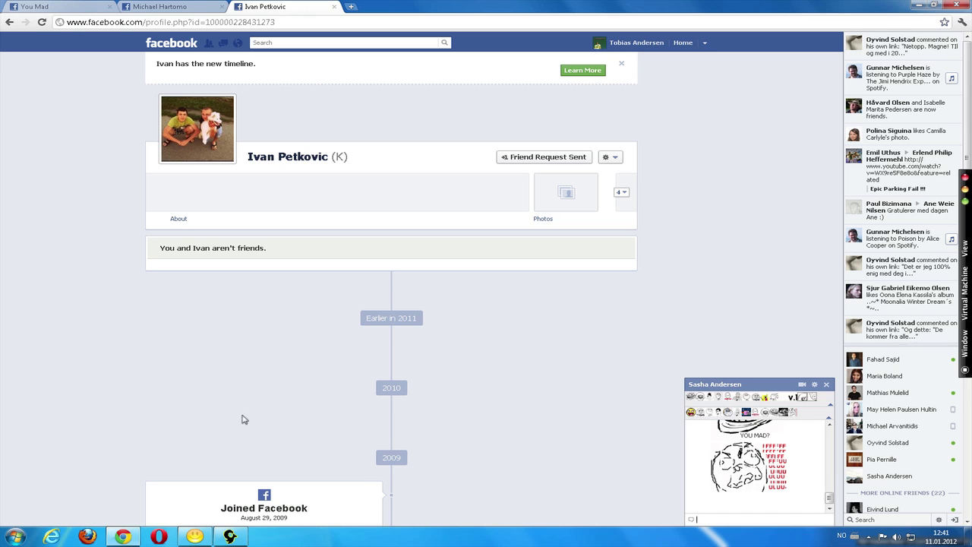
{"action": "key", "text": "super+Tab"}
{"action": "key", "text": "super+Tab"}
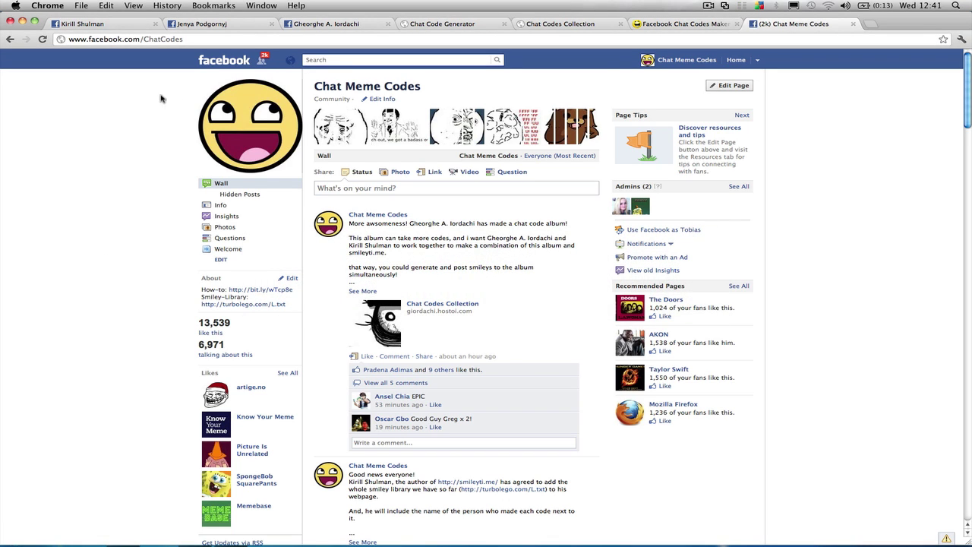
Visit the generator author's profile, then the Chat Code Generator page
{"action": "left_click", "coordinate": [335, 25]}
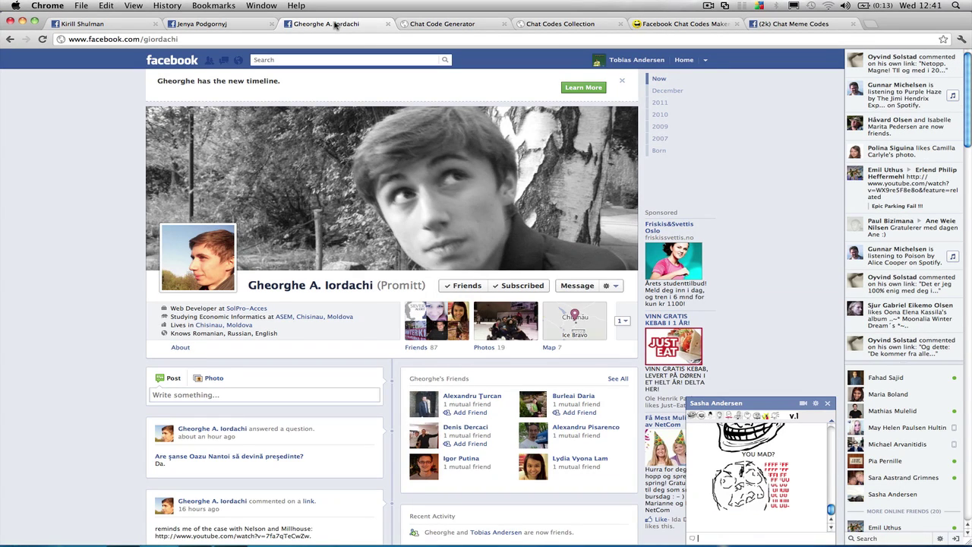
{"action": "left_click", "coordinate": [438, 23]}
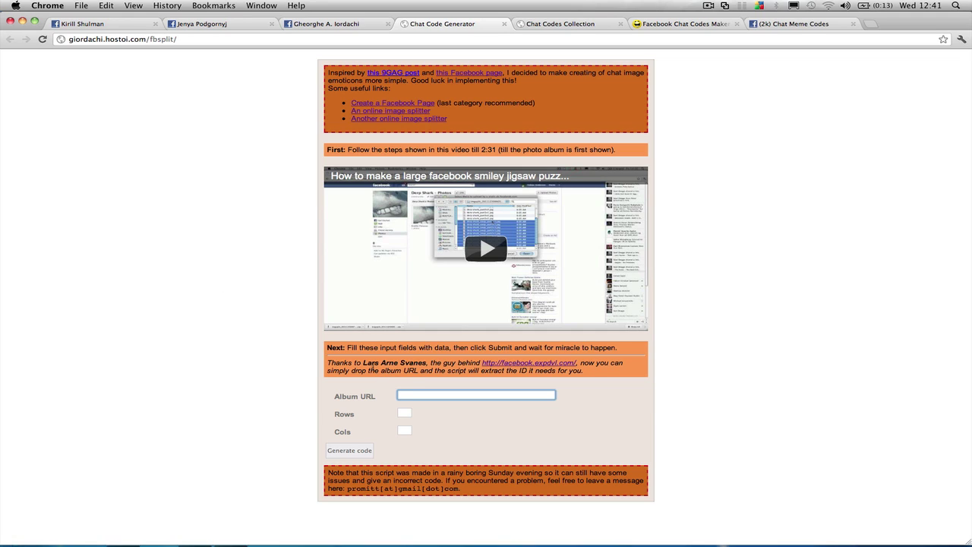
Select the name credited for the album-ID script and return to the Facebook tab
{"action": "left_click", "coordinate": [426, 363]}
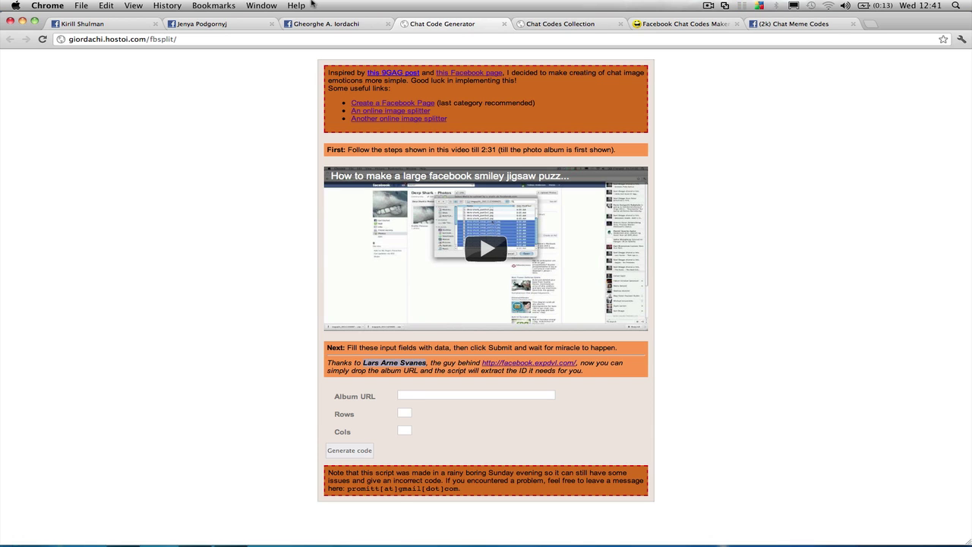
{"action": "left_click", "coordinate": [326, 24]}
Search Facebook for the credited script author and open their profile
{"action": "left_click", "coordinate": [334, 60]}
{"action": "type", "text": "Lars Arne Svanes"}
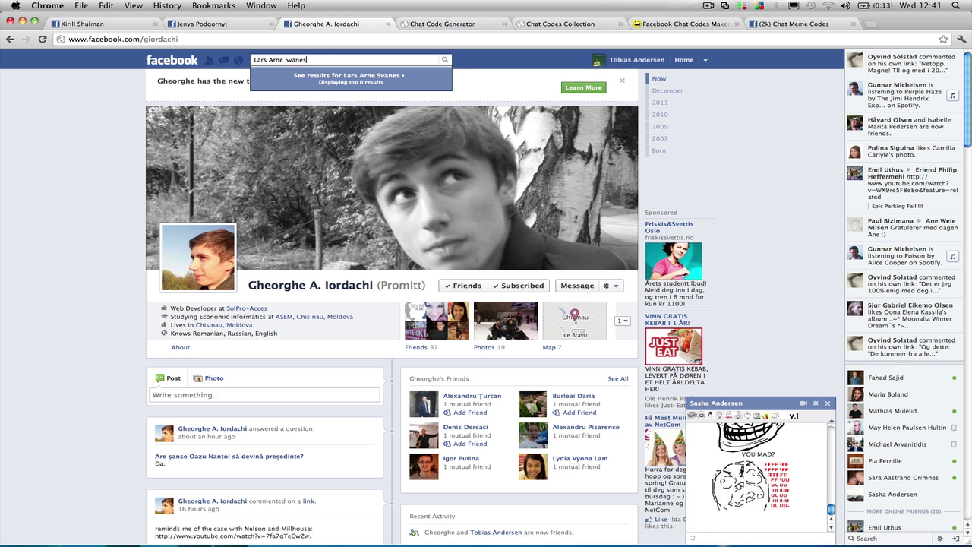
{"action": "key", "text": "Return"}
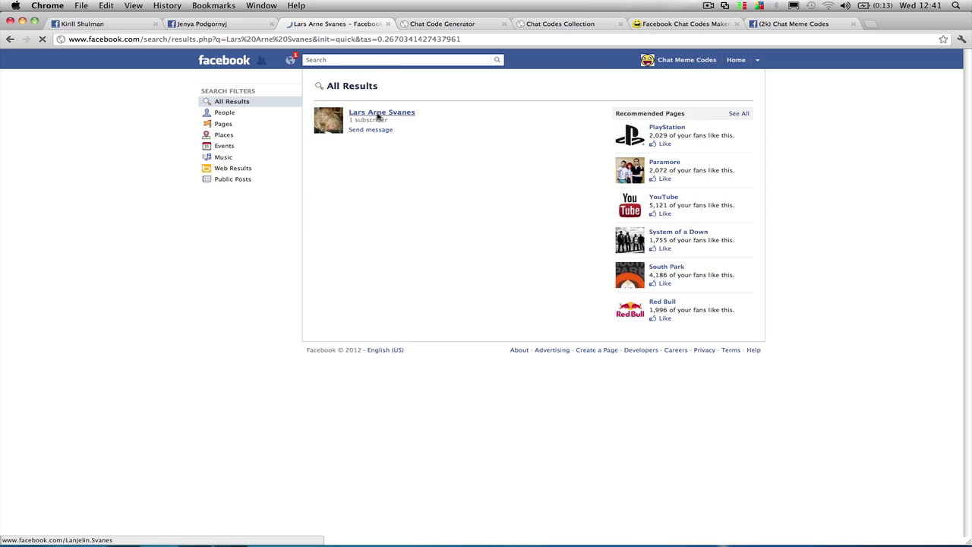
{"action": "left_click", "coordinate": [378, 114]}
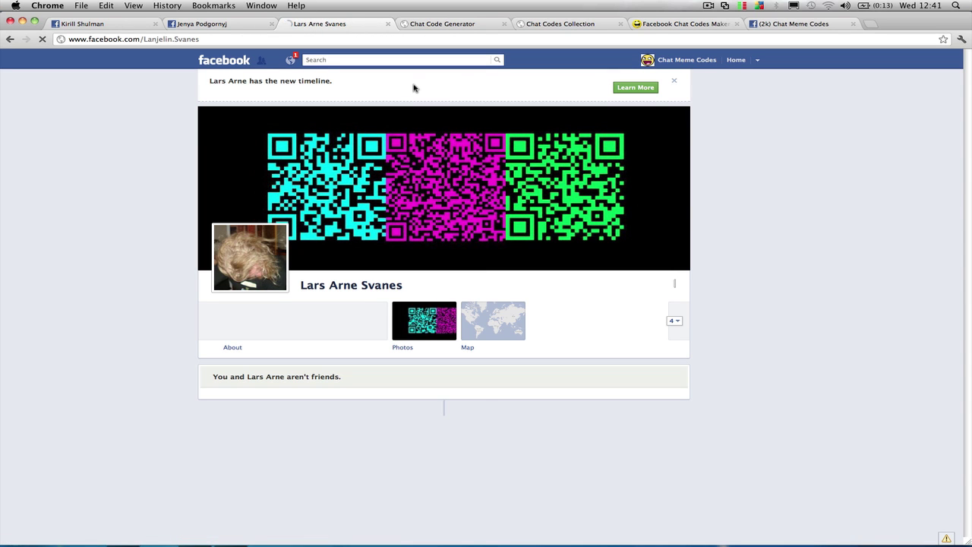
Go back to the previous profile, then return to the Chat Code Generator page
{"action": "left_click", "coordinate": [461, 25]}
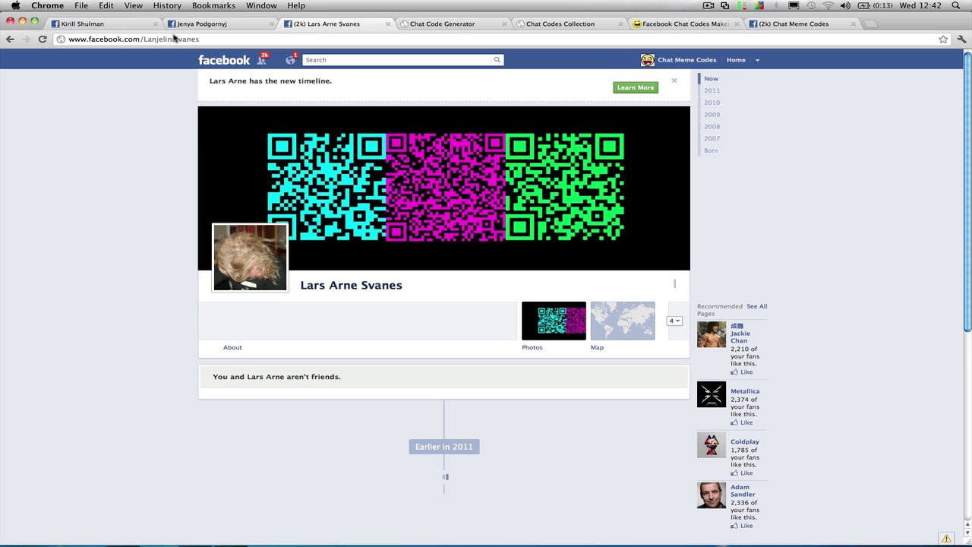
{"action": "left_click", "coordinate": [327, 24]}
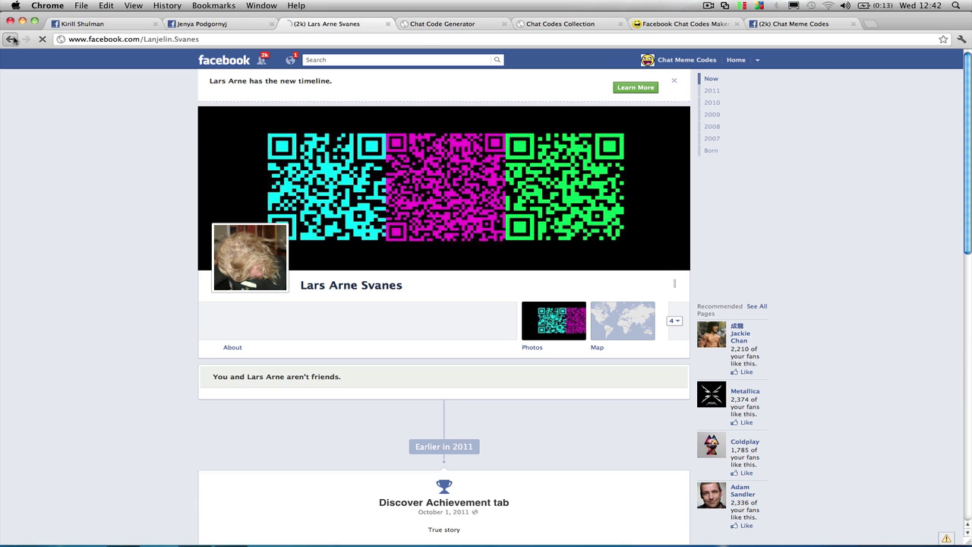
{"action": "left_click", "coordinate": [12, 39]}
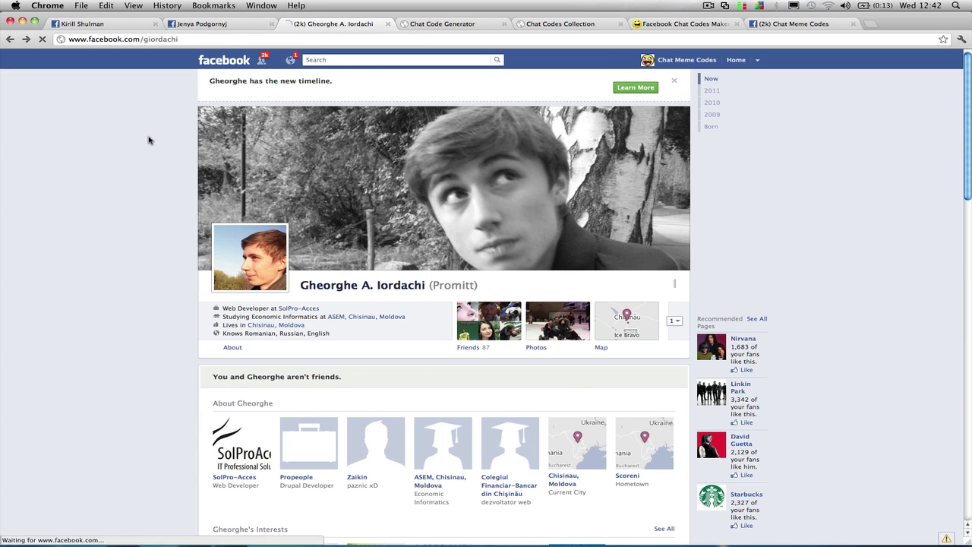
{"action": "left_click", "coordinate": [446, 24]}
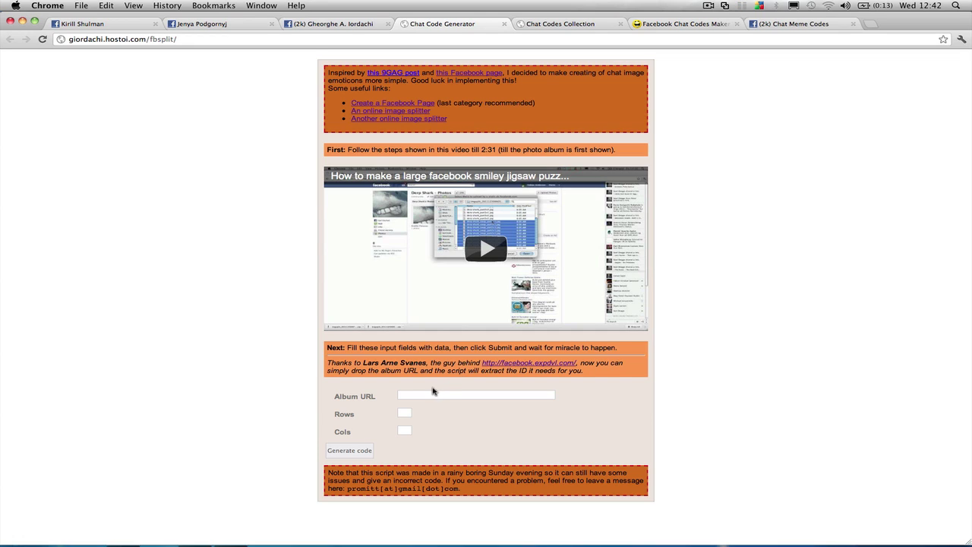
Browse the Chat Codes Collection gallery and two profiles, dismissing errors, then return to the codes maker
{"action": "left_click", "coordinate": [564, 28]}
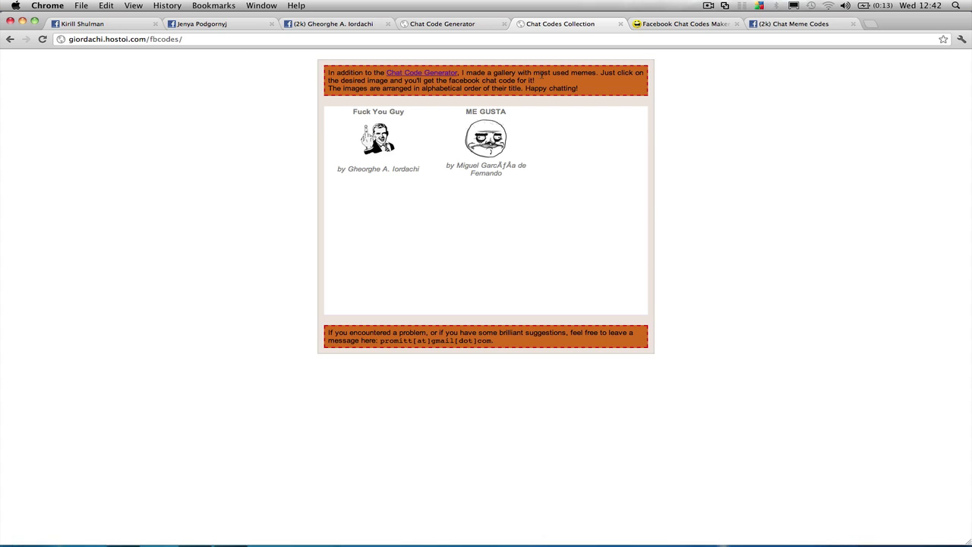
{"action": "left_click", "coordinate": [114, 24]}
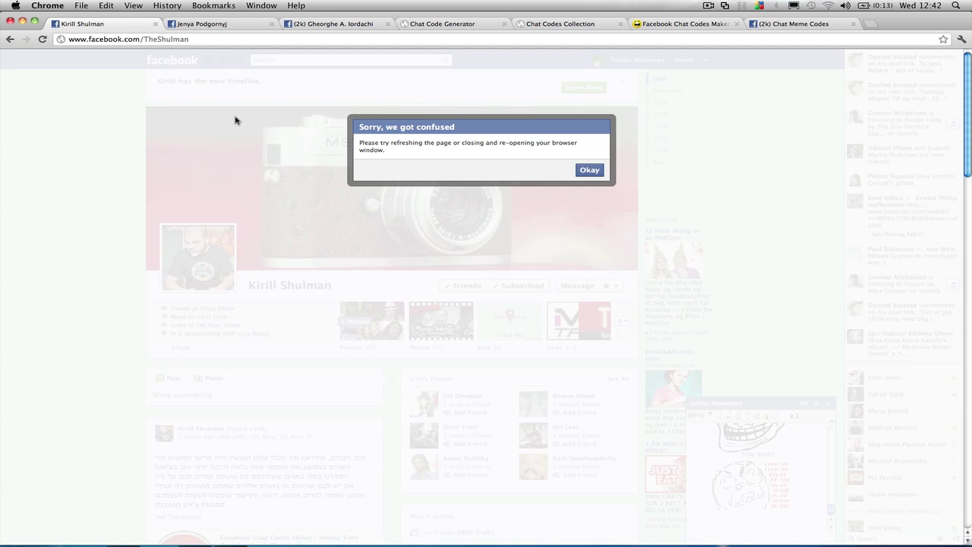
{"action": "left_click", "coordinate": [590, 170]}
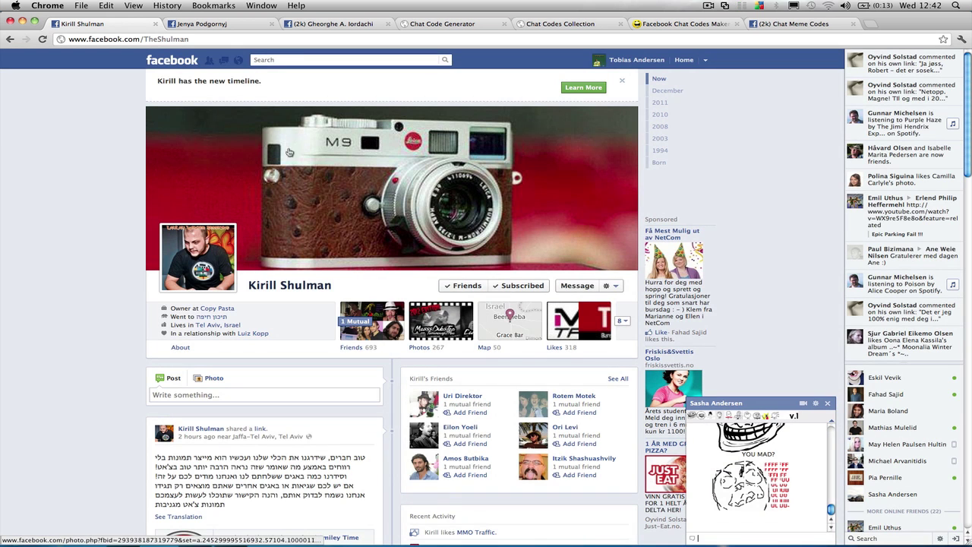
{"action": "left_click", "coordinate": [219, 23]}
{"action": "left_click", "coordinate": [585, 171]}
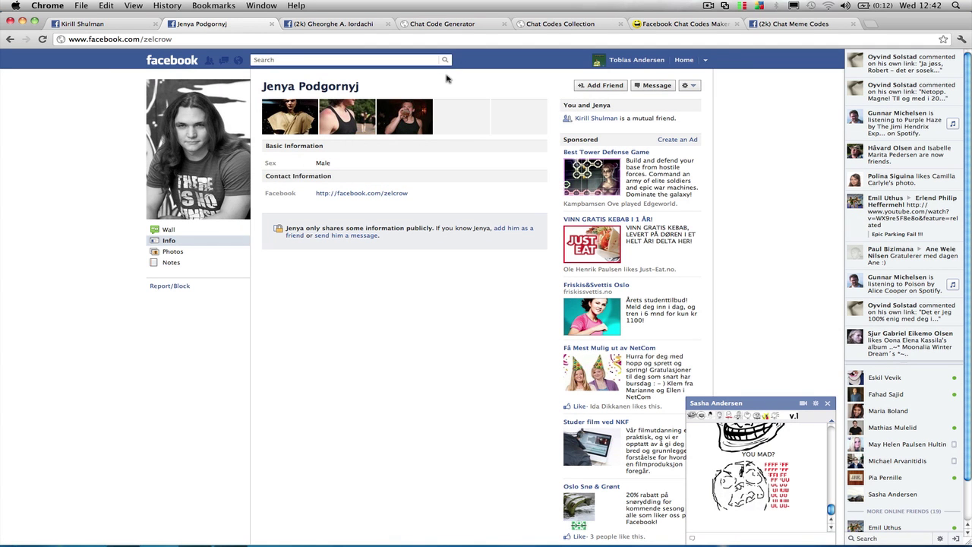
{"action": "left_click", "coordinate": [680, 27]}
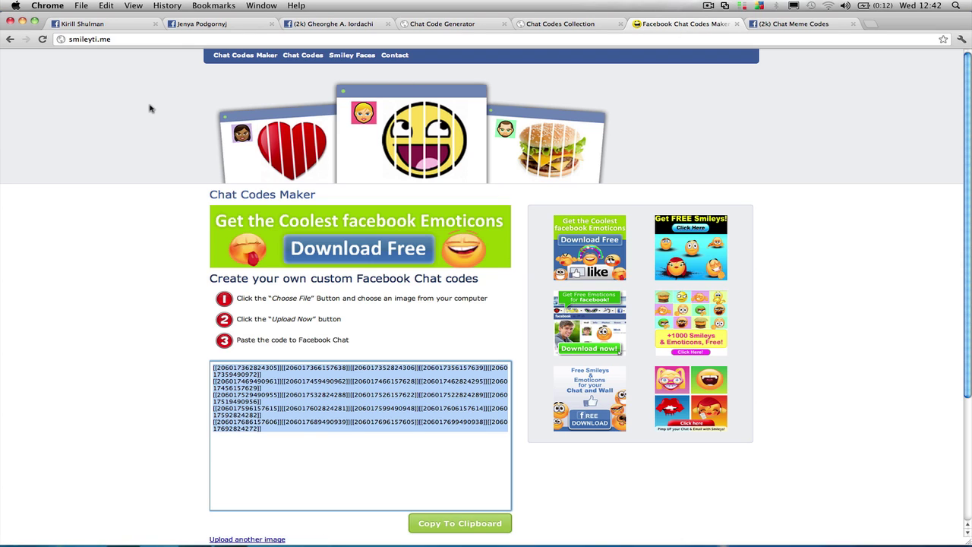
Reload smileyti.me's Chat Codes Maker and attach sausage.jpg as the image
{"action": "left_click", "coordinate": [133, 40]}
{"action": "key", "text": "Return"}
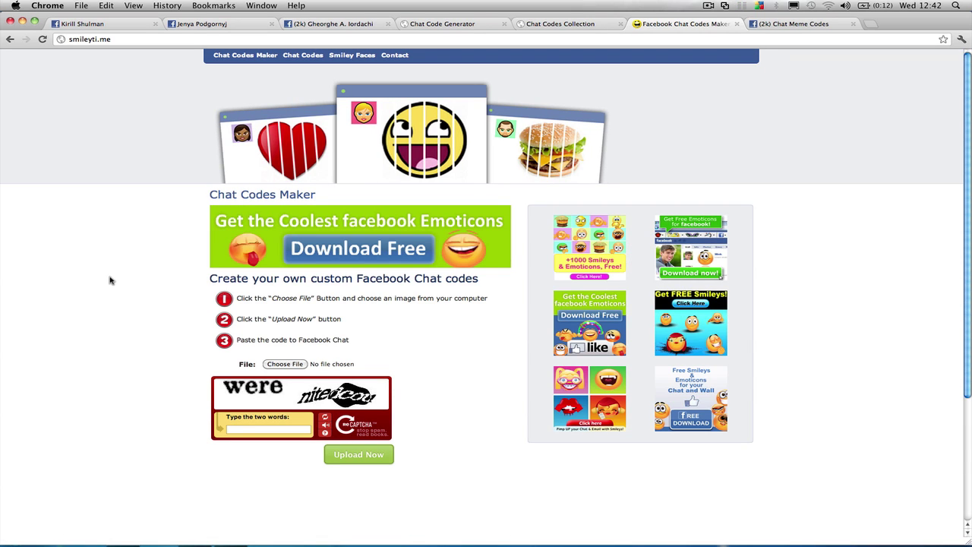
{"action": "left_click", "coordinate": [287, 365]}
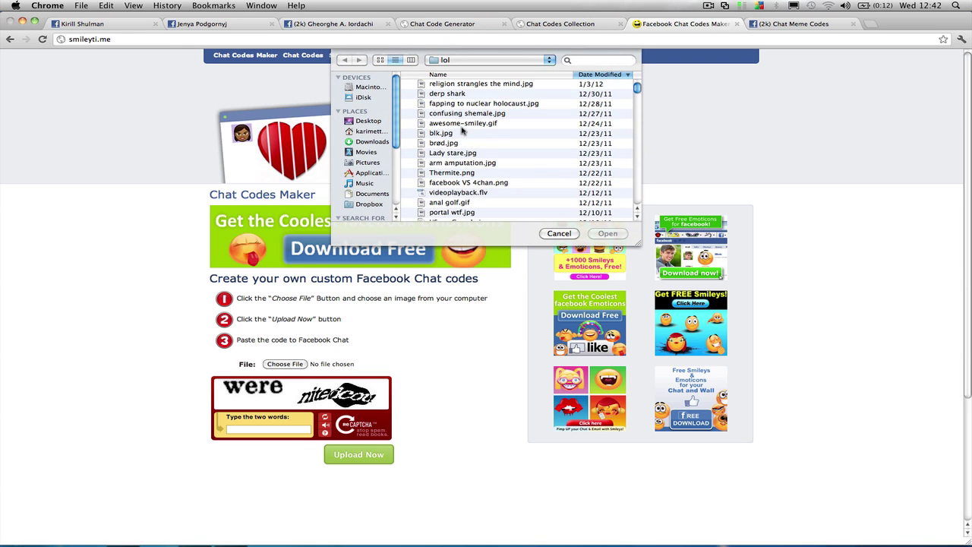
{"action": "scroll", "coordinate": [479, 155], "scroll_direction": "down", "scroll_amount": 5}
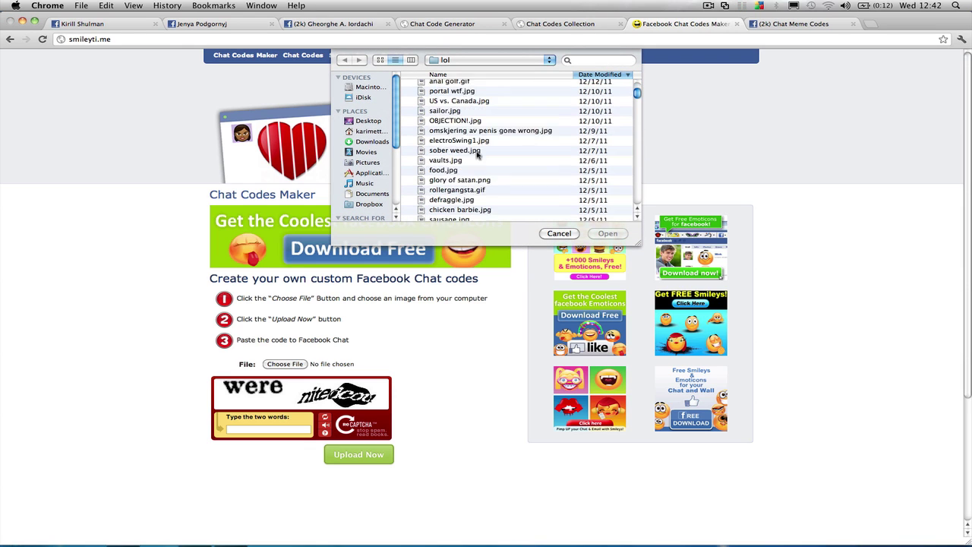
{"action": "scroll", "coordinate": [517, 175], "scroll_direction": "down", "scroll_amount": 3}
{"action": "left_click", "coordinate": [472, 185]}
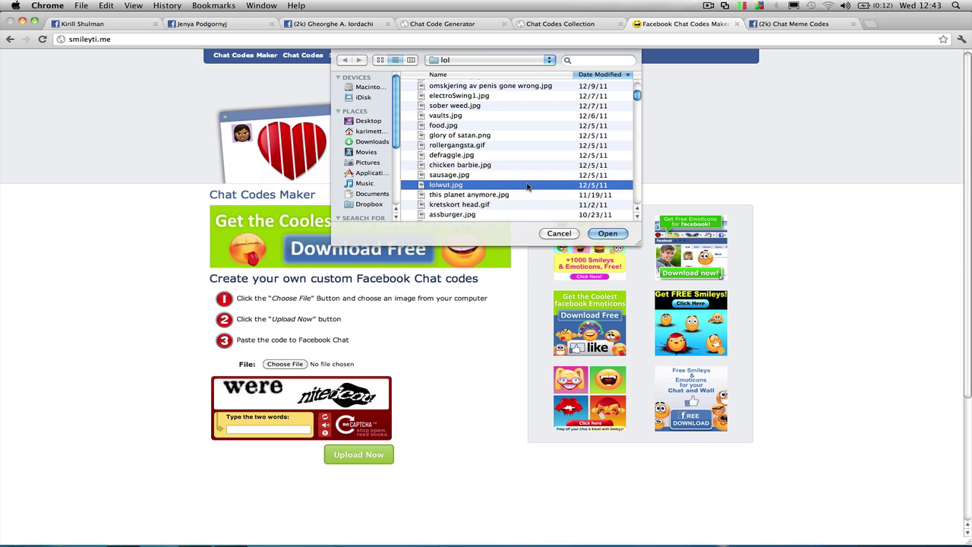
{"action": "left_click", "coordinate": [459, 174]}
{"action": "left_click", "coordinate": [605, 233]}
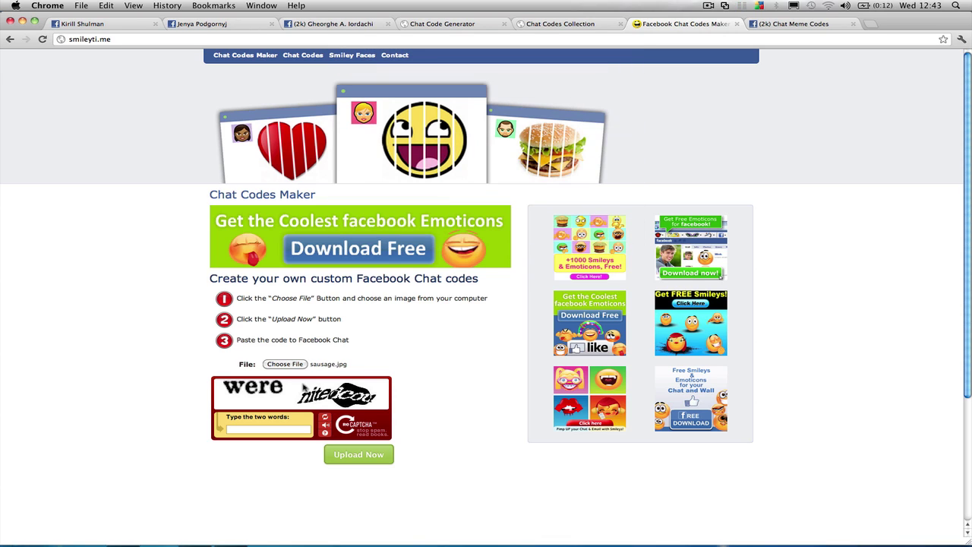
Answer the captcha, upload sausage.jpg, and select all of its generated chat codes
{"action": "left_click", "coordinate": [268, 431]}
{"action": "type", "text": "were nitedcou"}
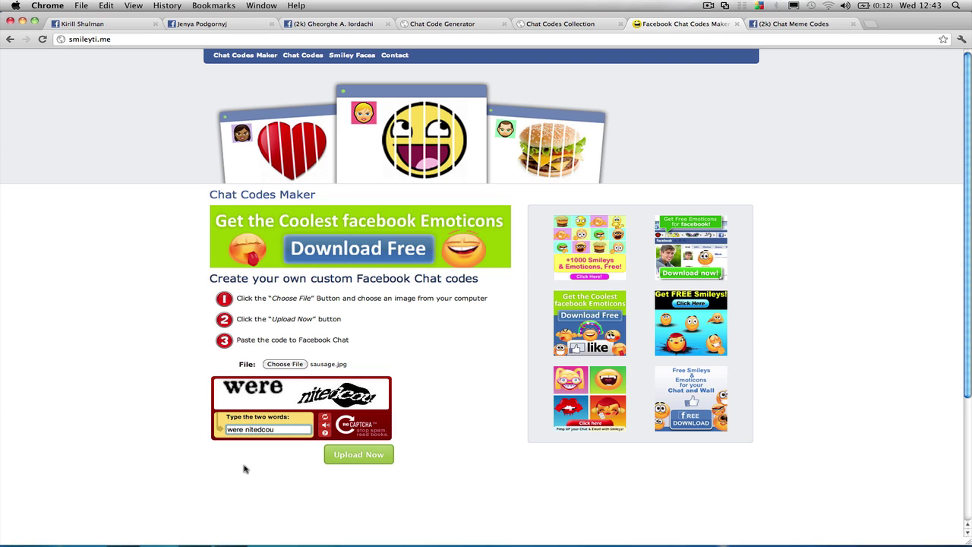
{"action": "left_click", "coordinate": [344, 459]}
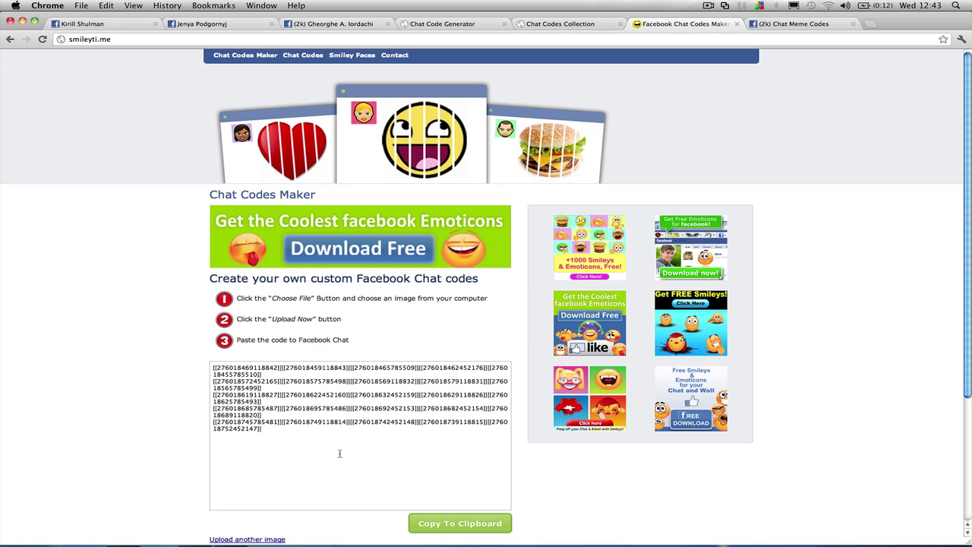
{"action": "left_click", "coordinate": [339, 454]}
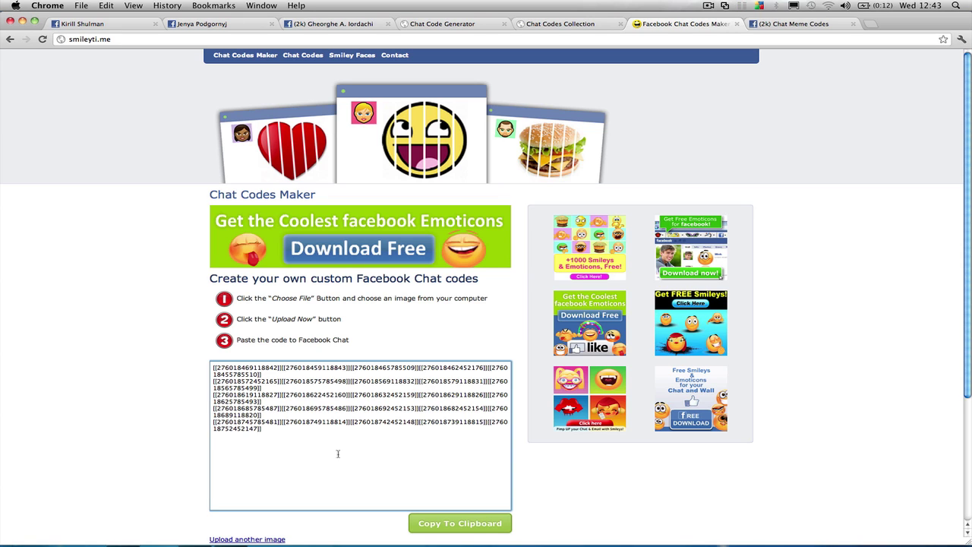
{"action": "key", "text": "super+a"}
Paste the sausage.jpg codes into the Facebook chat, send them, and dismiss the error
{"action": "left_click", "coordinate": [316, 28]}
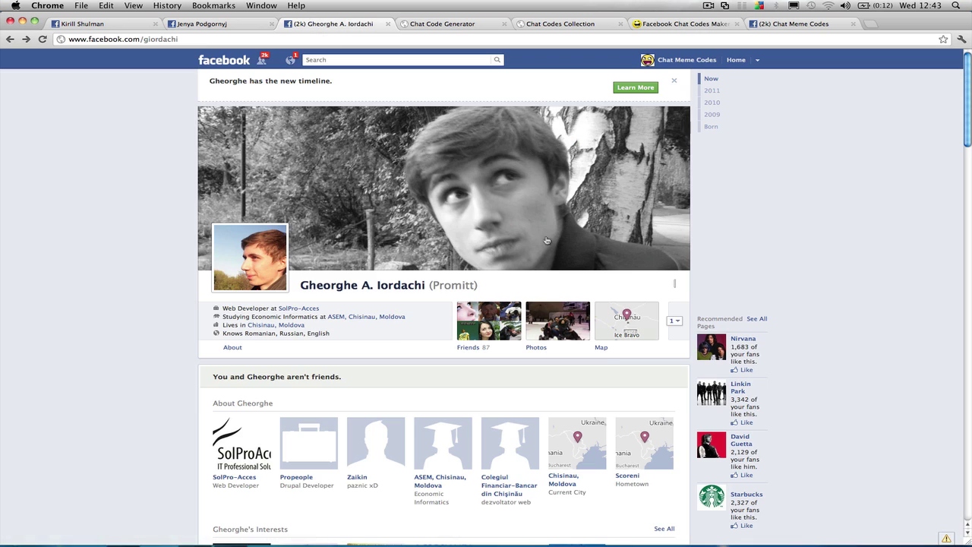
{"action": "left_click", "coordinate": [240, 25]}
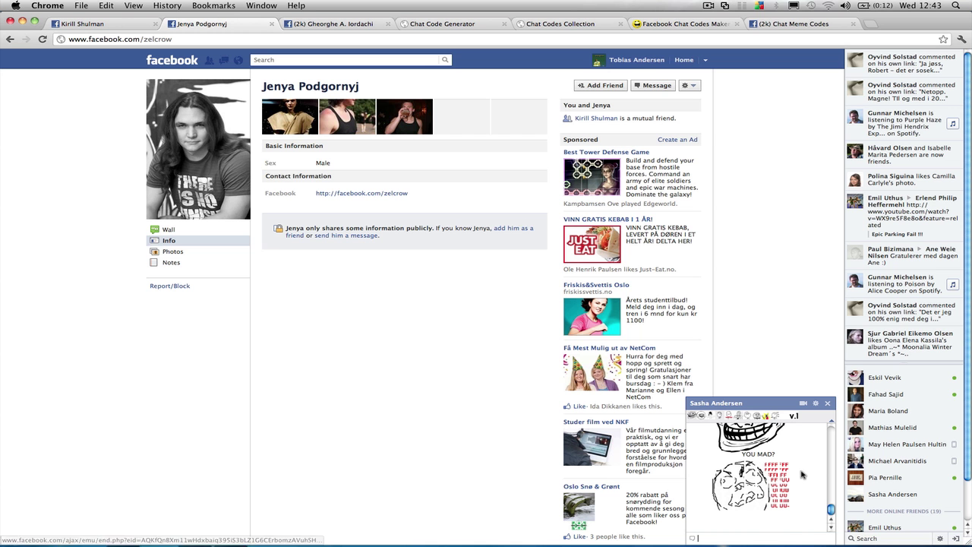
{"action": "key", "text": "super+v"}
{"action": "key", "text": "Return"}
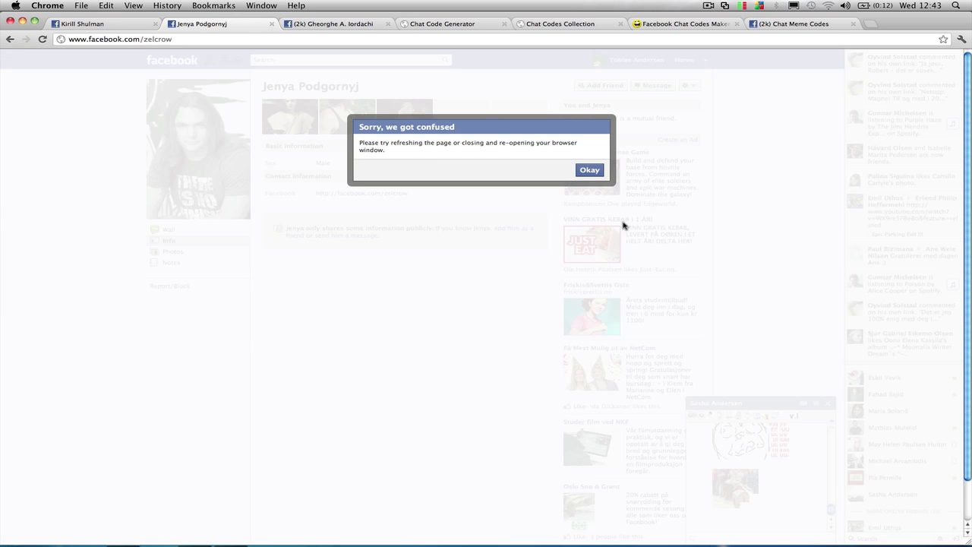
{"action": "left_click", "coordinate": [590, 169]}
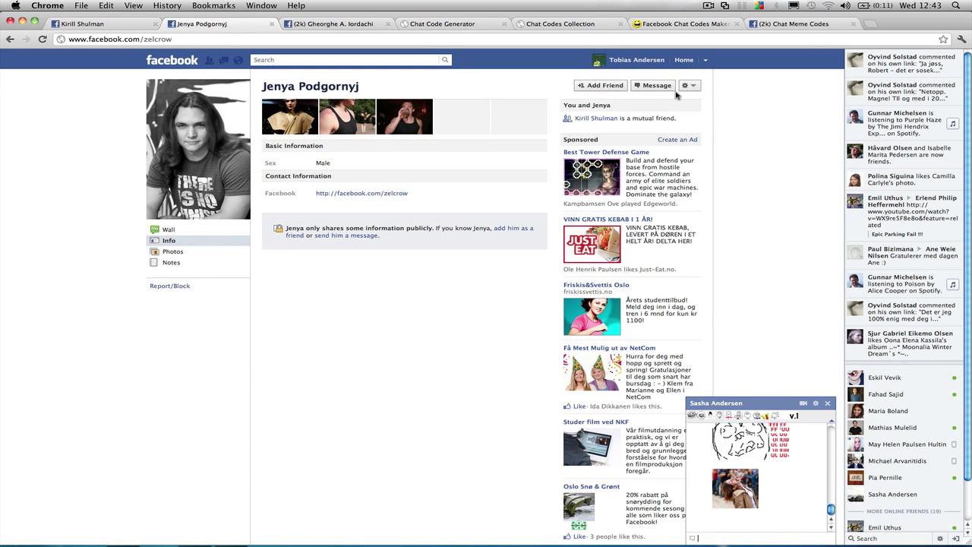
Cycle through the Facebook profile tabs, then return to smileyti.me's Chat Codes Maker
{"action": "left_click", "coordinate": [351, 29]}
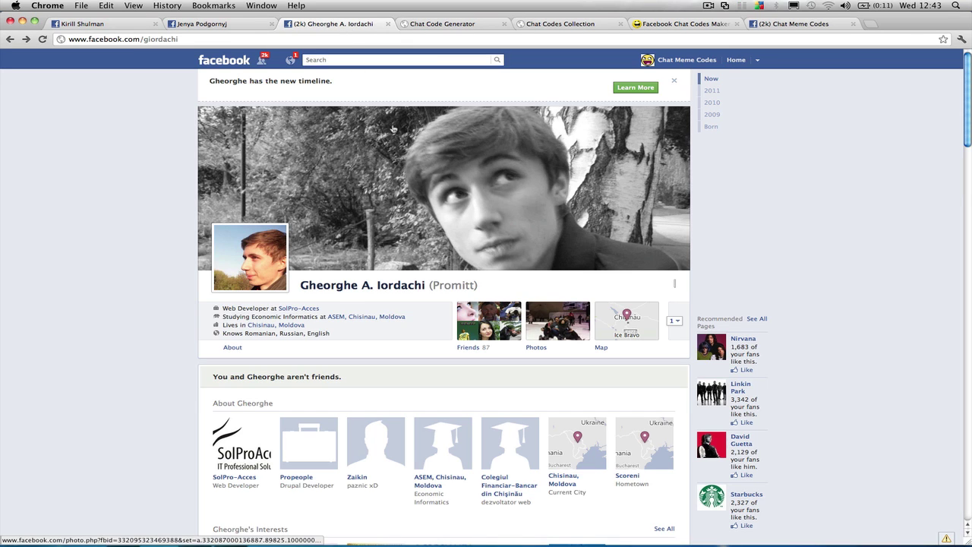
{"action": "left_click", "coordinate": [103, 26]}
{"action": "left_click", "coordinate": [205, 29]}
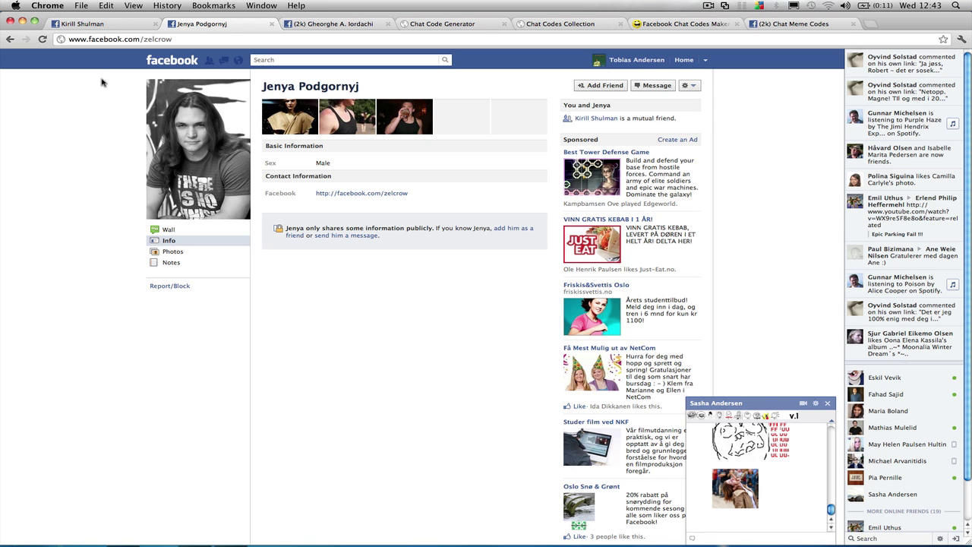
{"action": "left_click", "coordinate": [680, 24]}
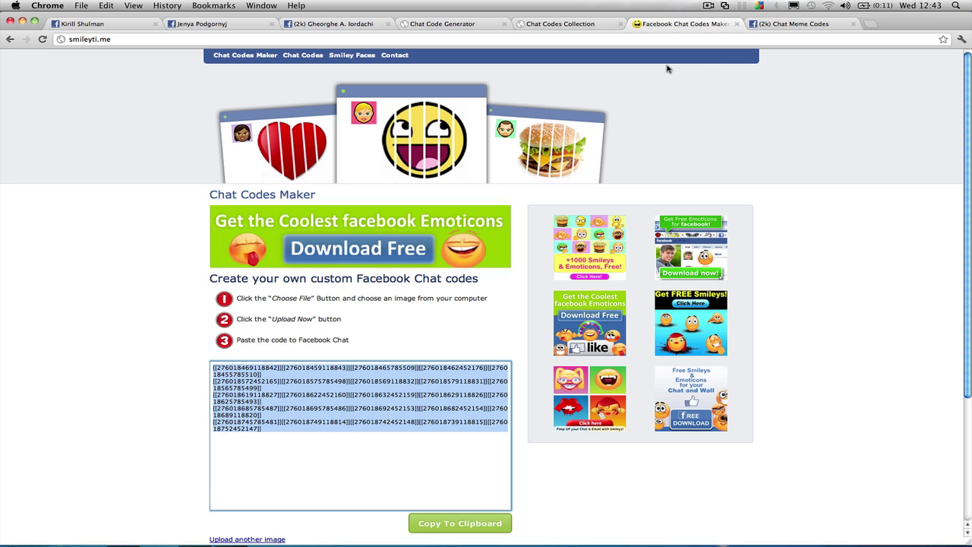
{"action": "left_click", "coordinate": [567, 24]}
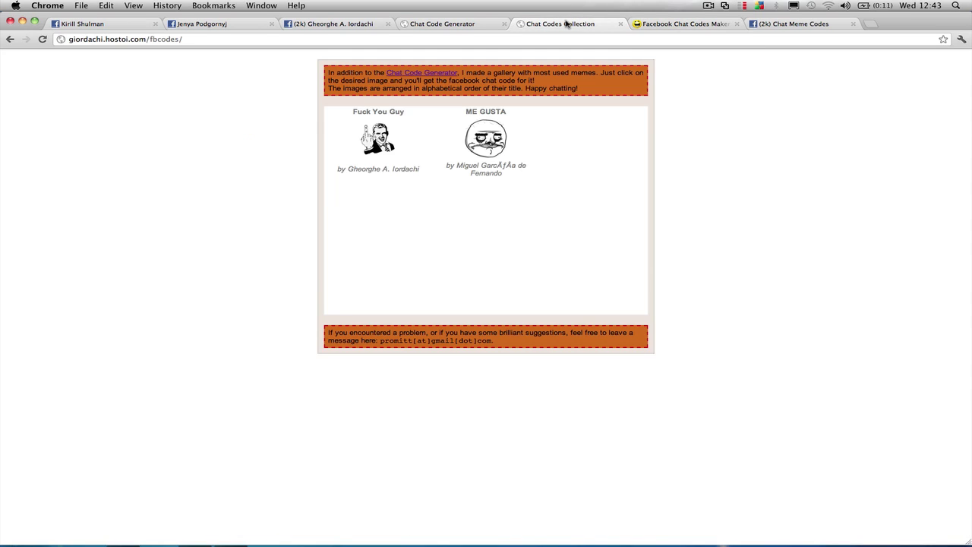
{"action": "left_click", "coordinate": [352, 24]}
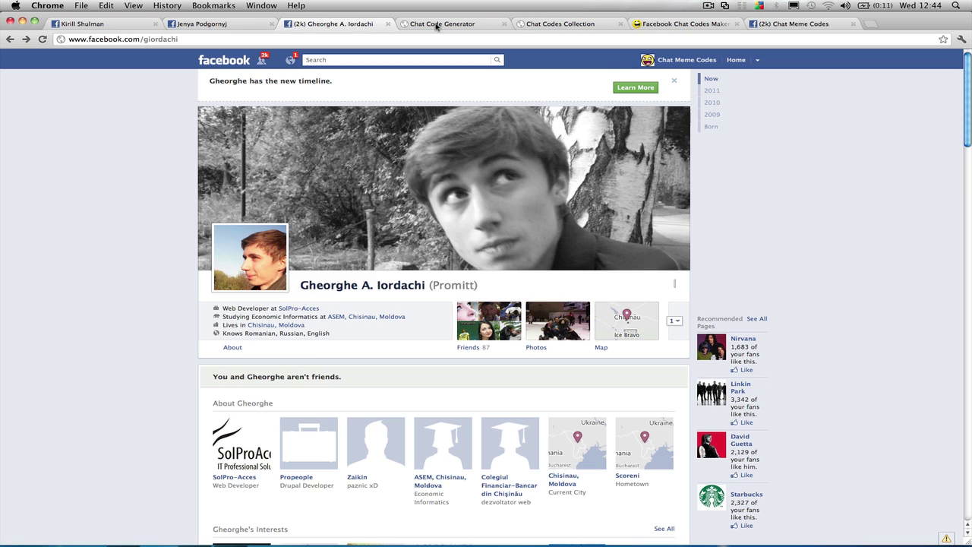
{"action": "left_click", "coordinate": [666, 24]}
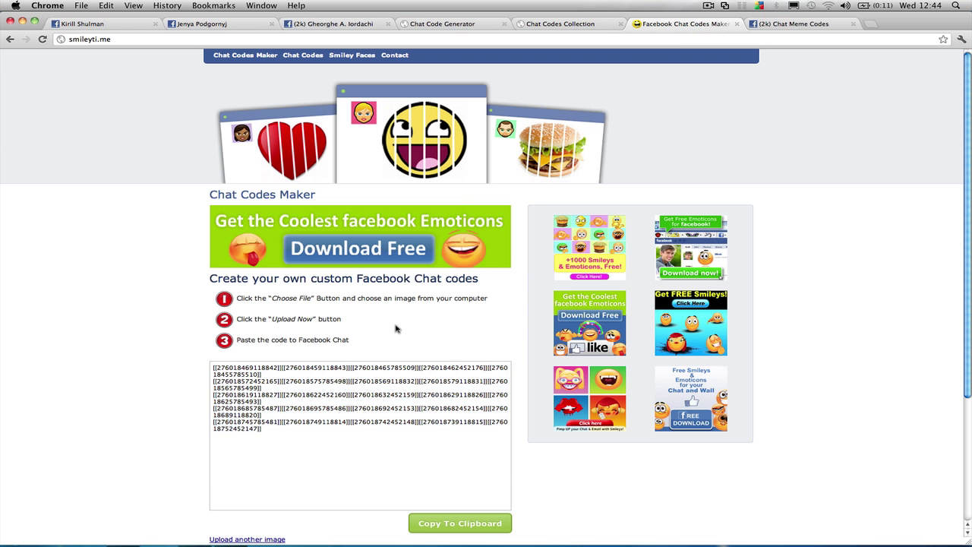
{"action": "left_click", "coordinate": [102, 24]}
{"action": "left_click", "coordinate": [224, 26]}
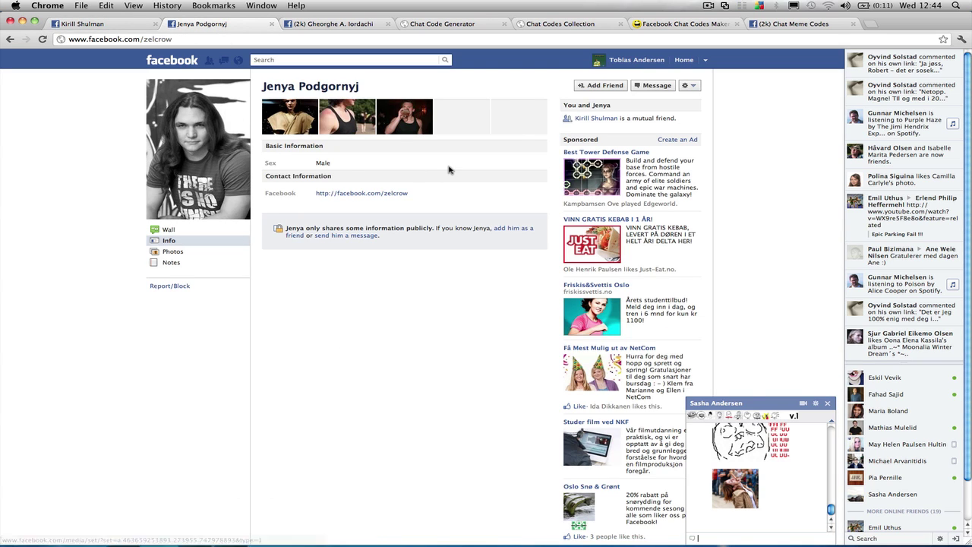
{"action": "left_click", "coordinate": [663, 26]}
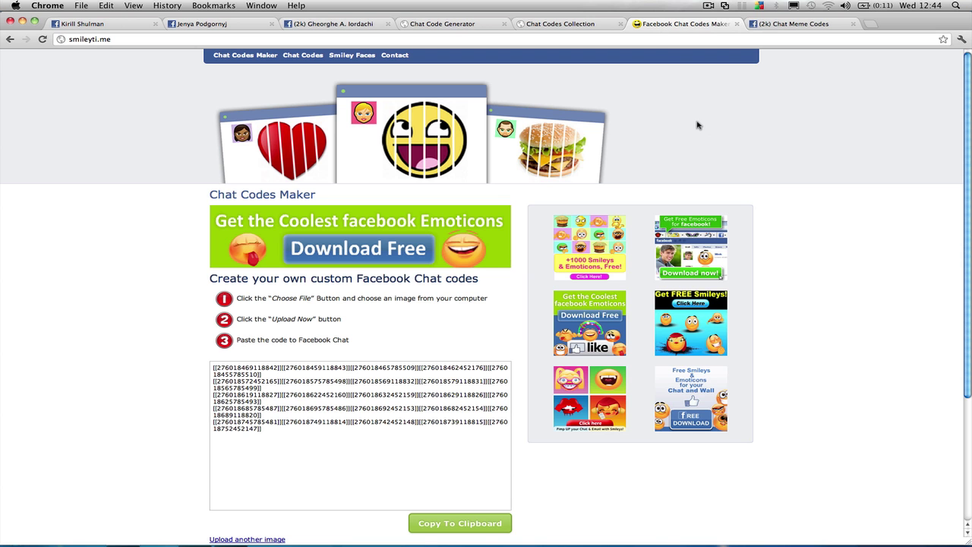